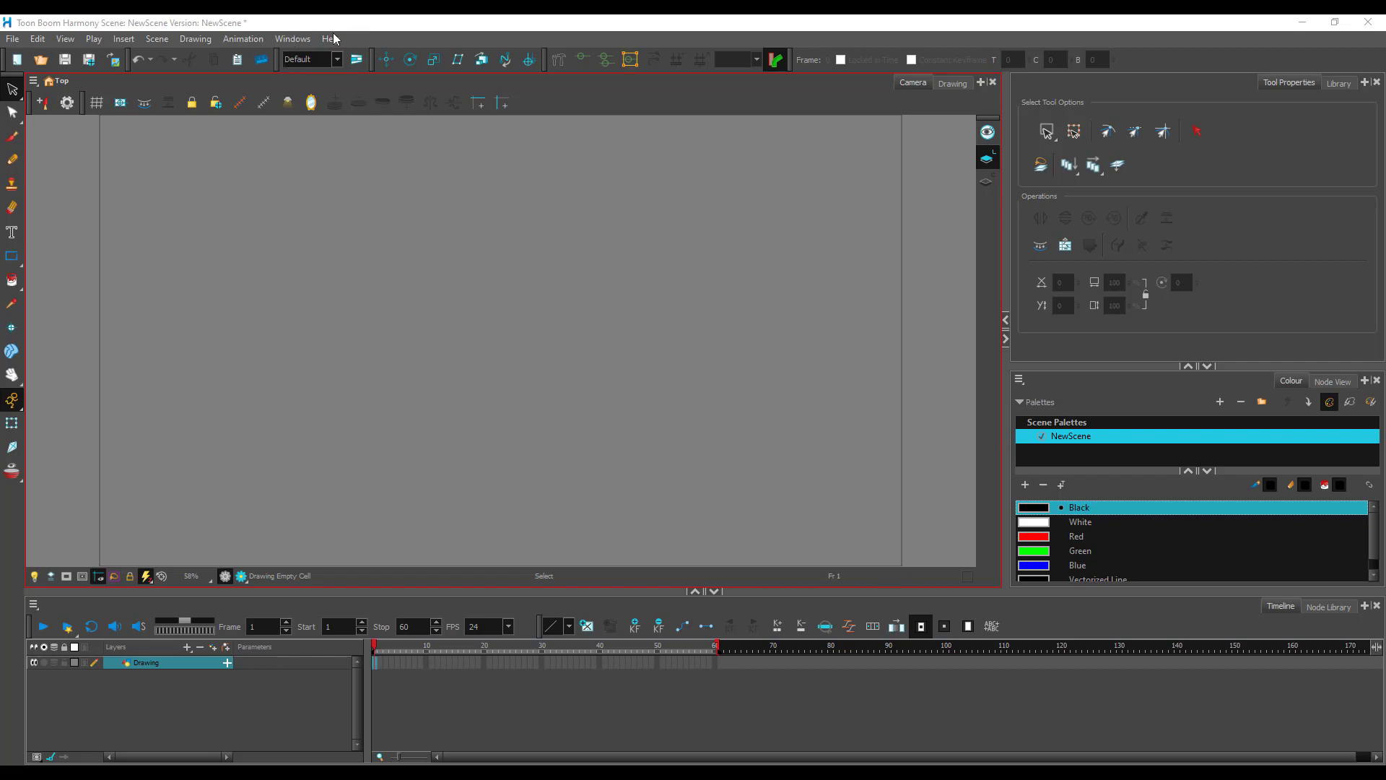
# Step: Choose the Brush tool with a maximum size of 42.8 and enable onion skin on the Drawing layer
pyautogui.click(261, 100)
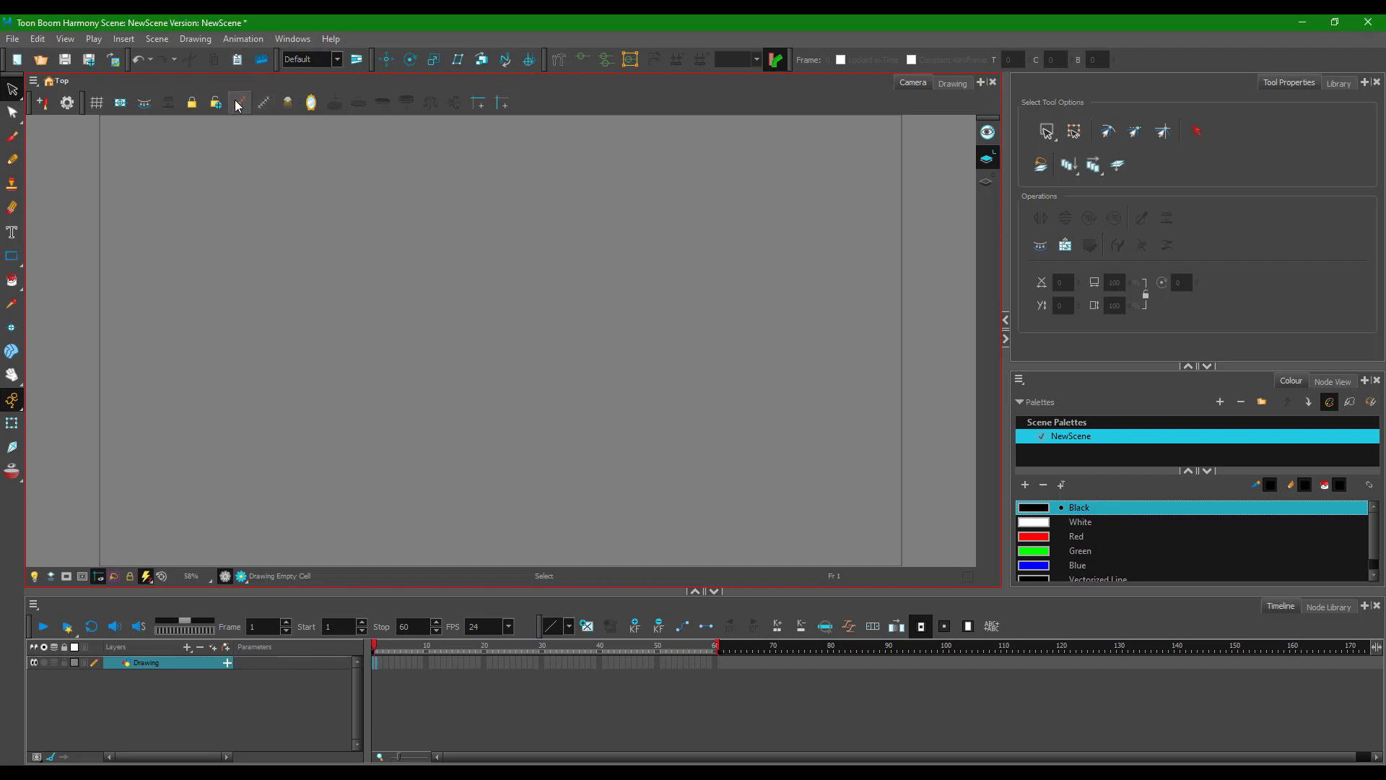
pyautogui.click(11, 137)
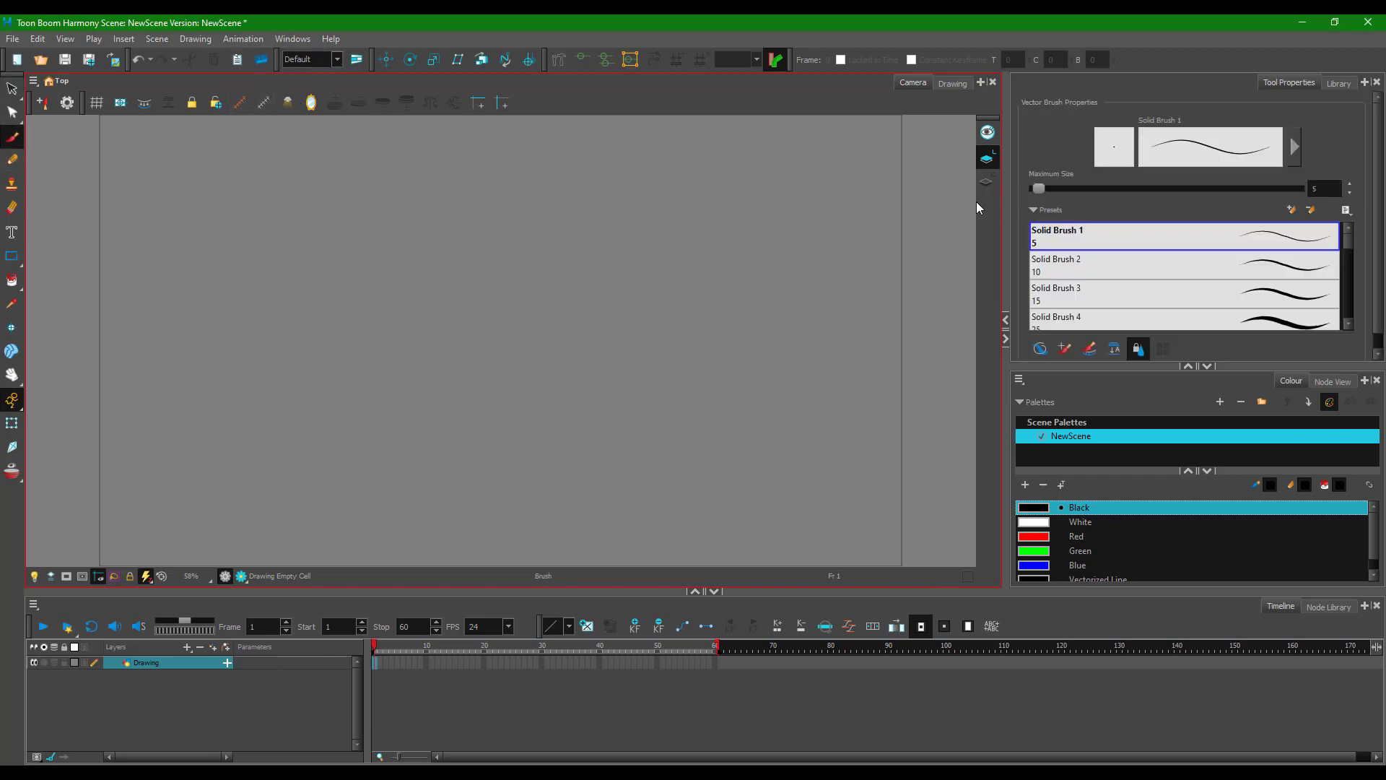
pyautogui.moveTo(1043, 188); pyautogui.dragTo(1068, 189)
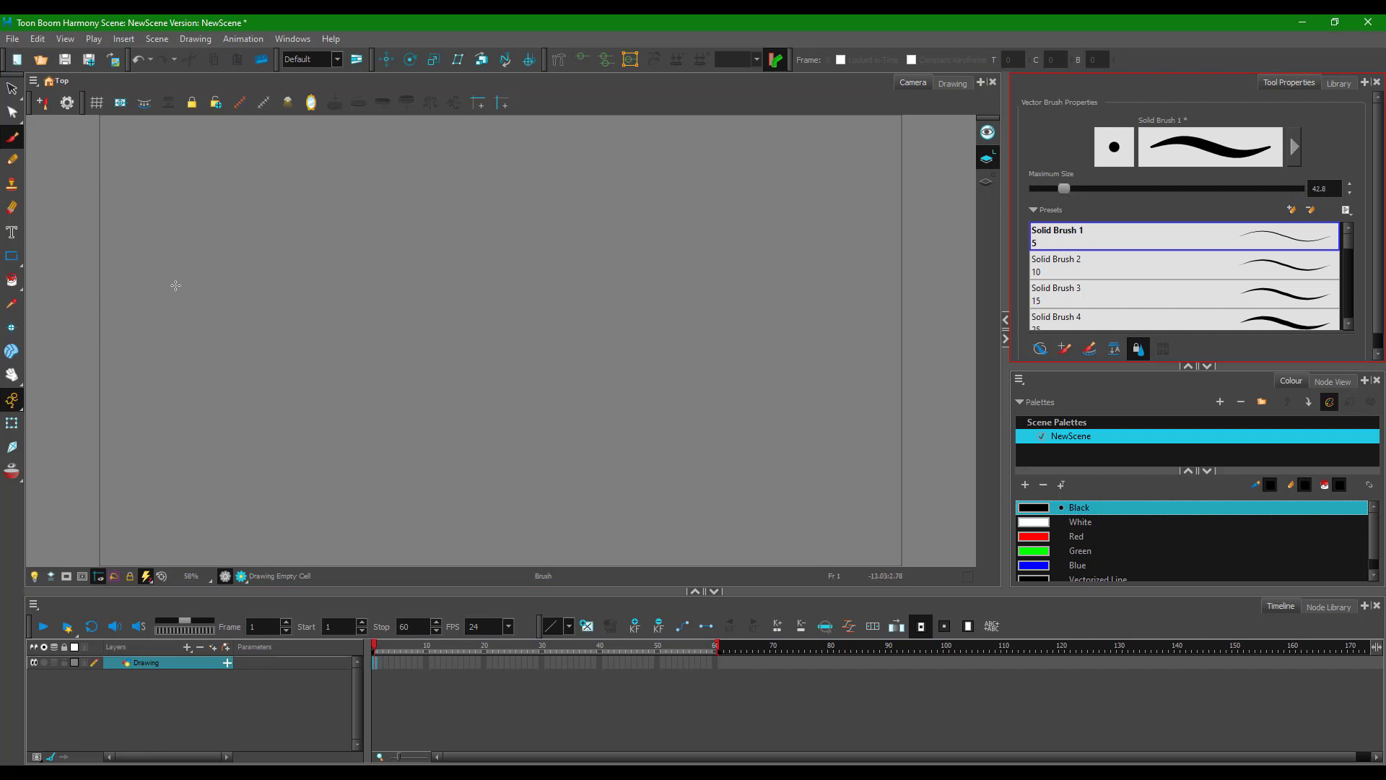
pyautogui.click(55, 662)
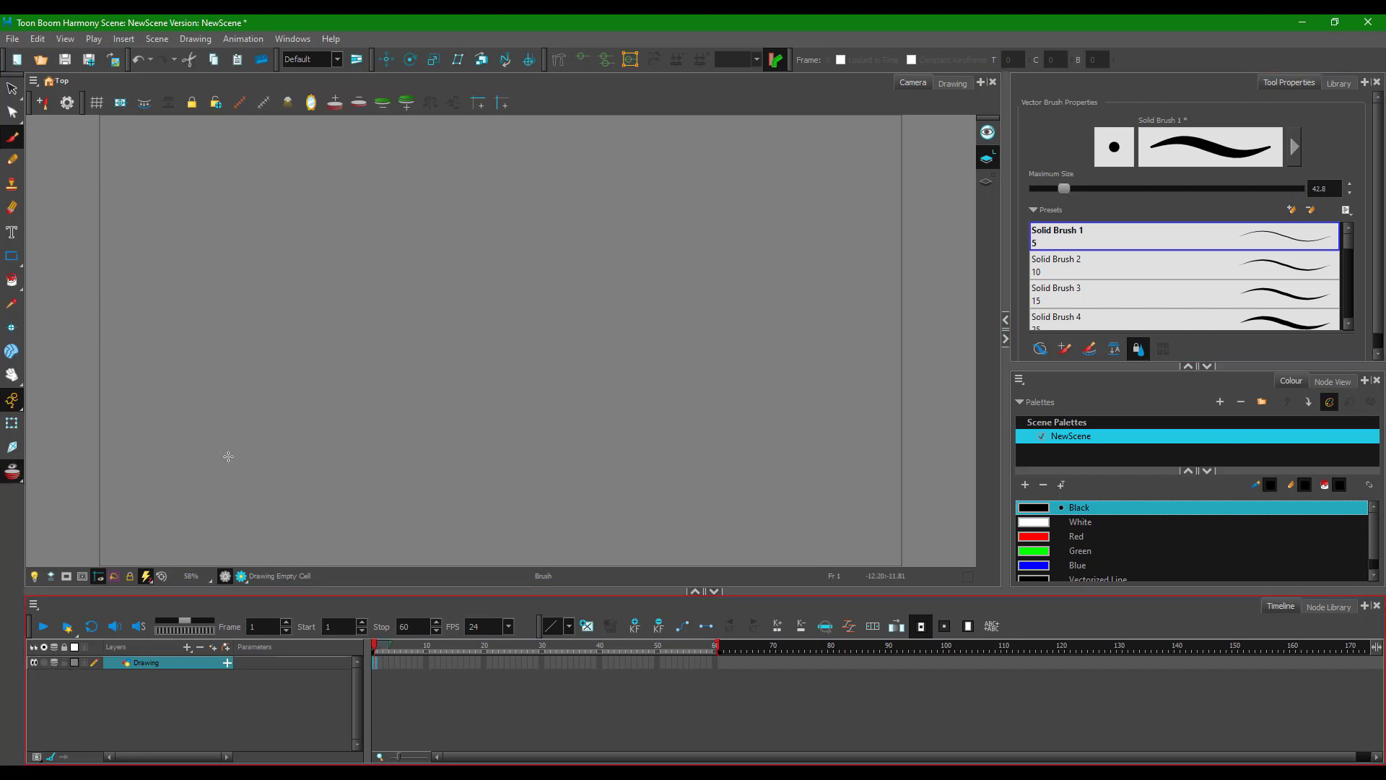
# Step: Paint a black curved stroke on each of frames 1 to 7, shifting it progressively rightward to form a travelling wave
pyautogui.moveTo(208, 270)
pyautogui.mouseDown()
pyautogui.moveTo(253, 313)
pyautogui.moveTo(367, 311)
pyautogui.moveTo(402, 290)
pyautogui.mouseUp()
pyautogui.click(378, 660)
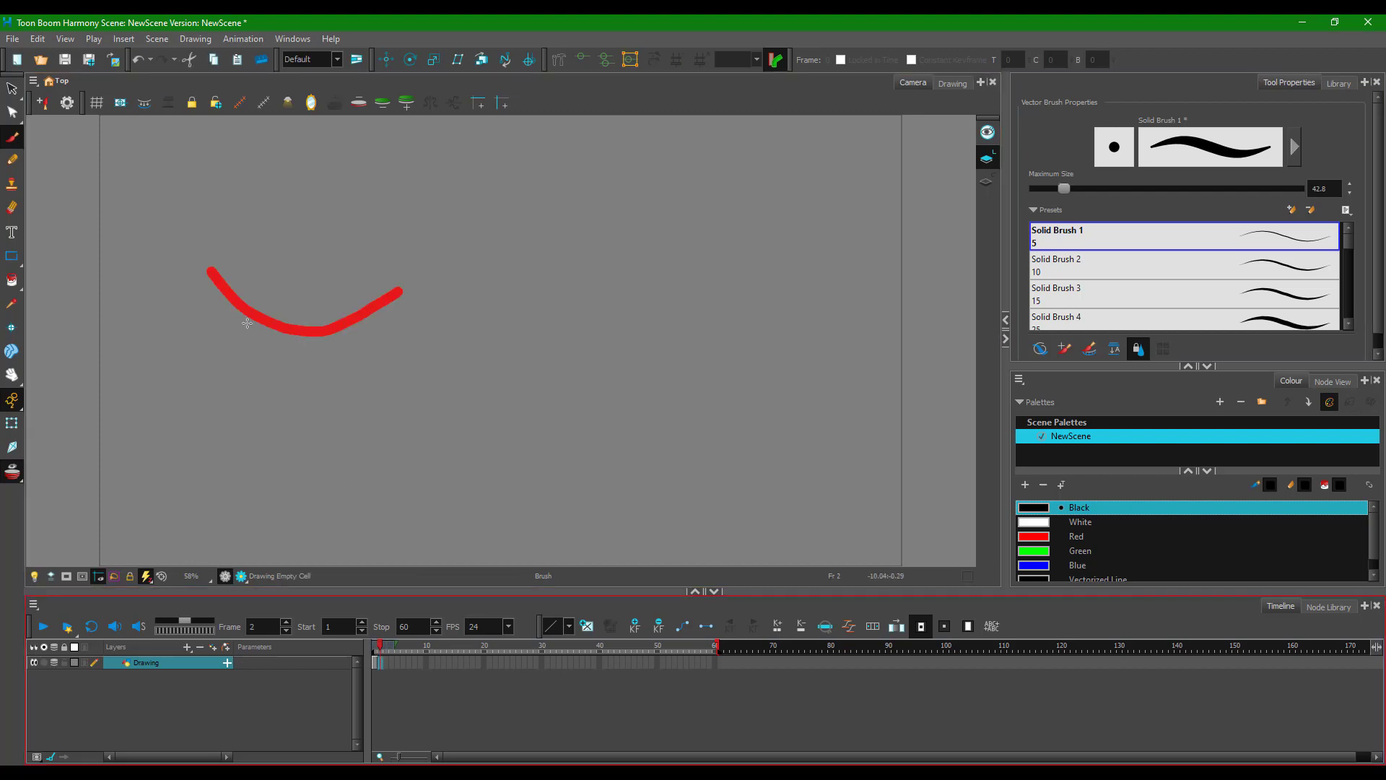
pyautogui.moveTo(239, 299)
pyautogui.mouseDown()
pyautogui.moveTo(302, 331)
pyautogui.moveTo(360, 326)
pyautogui.moveTo(429, 280)
pyautogui.mouseUp()
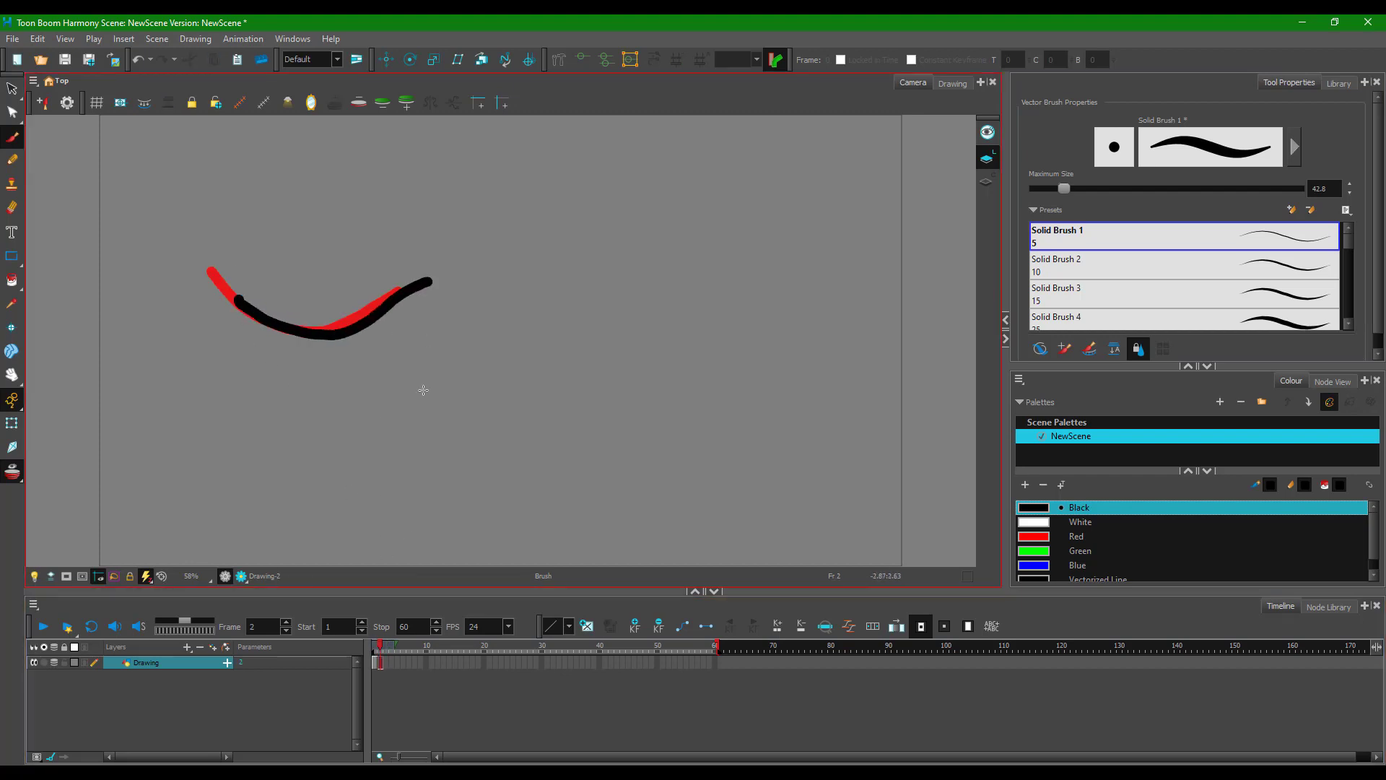
pyautogui.click(388, 667)
pyautogui.moveTo(273, 321)
pyautogui.mouseDown()
pyautogui.moveTo(311, 337)
pyautogui.moveTo(423, 287)
pyautogui.moveTo(482, 292)
pyautogui.mouseUp()
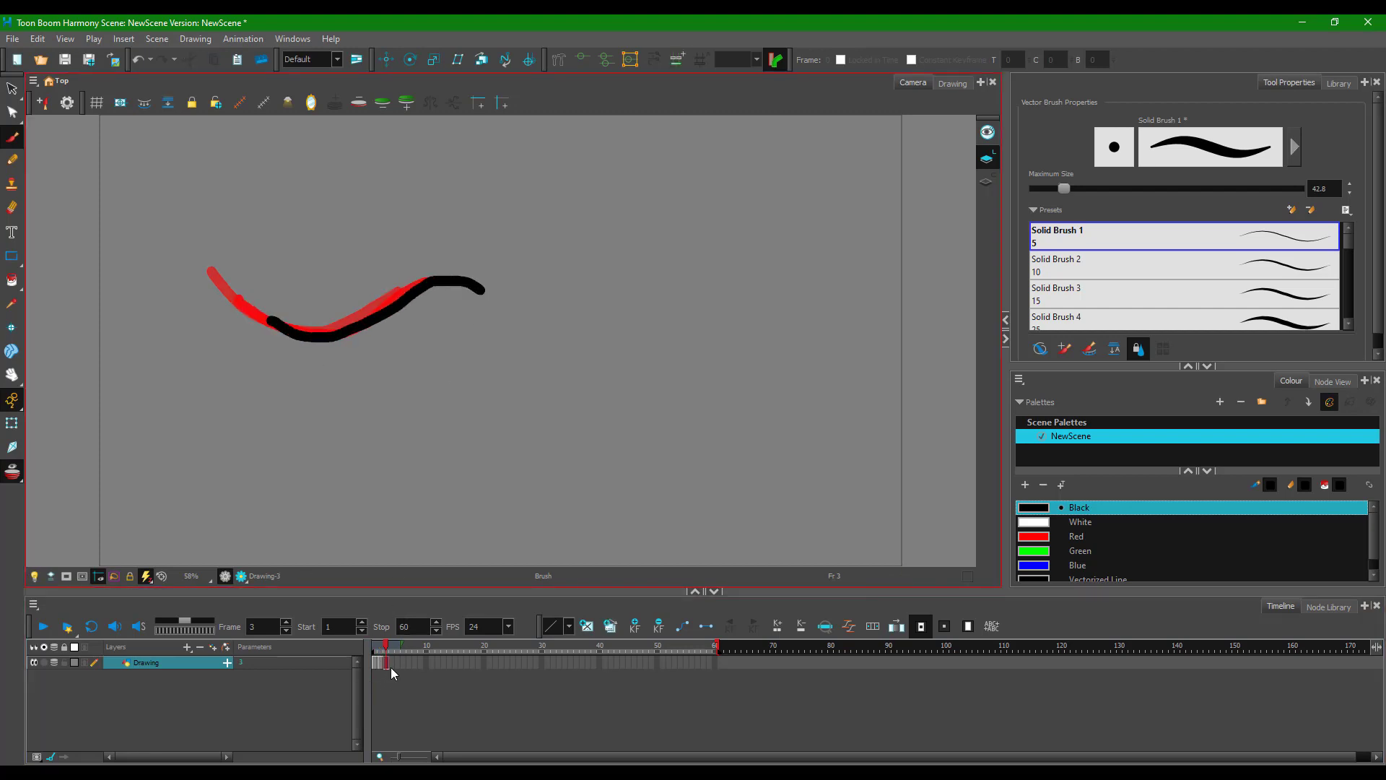
pyautogui.click(392, 665)
pyautogui.moveTo(322, 336)
pyautogui.mouseDown()
pyautogui.moveTo(371, 329)
pyautogui.moveTo(467, 275)
pyautogui.moveTo(530, 311)
pyautogui.mouseUp()
pyautogui.click(401, 662)
pyautogui.moveTo(377, 327)
pyautogui.mouseDown()
pyautogui.moveTo(459, 276)
pyautogui.moveTo(502, 289)
pyautogui.moveTo(538, 334)
pyautogui.mouseUp()
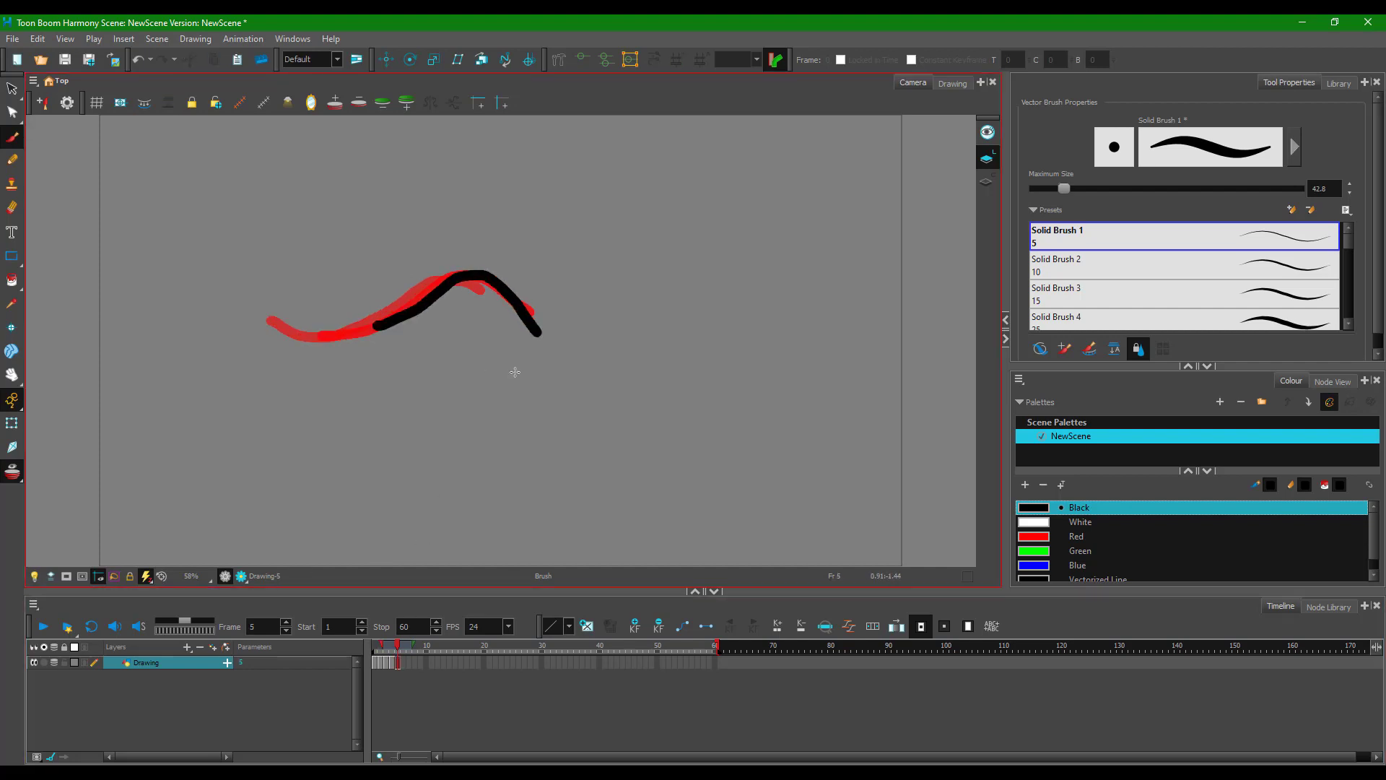
pyautogui.click(404, 662)
pyautogui.moveTo(424, 300)
pyautogui.mouseDown()
pyautogui.moveTo(474, 276)
pyautogui.moveTo(527, 305)
pyautogui.moveTo(558, 359)
pyautogui.moveTo(589, 345)
pyautogui.mouseUp()
pyautogui.click(409, 662)
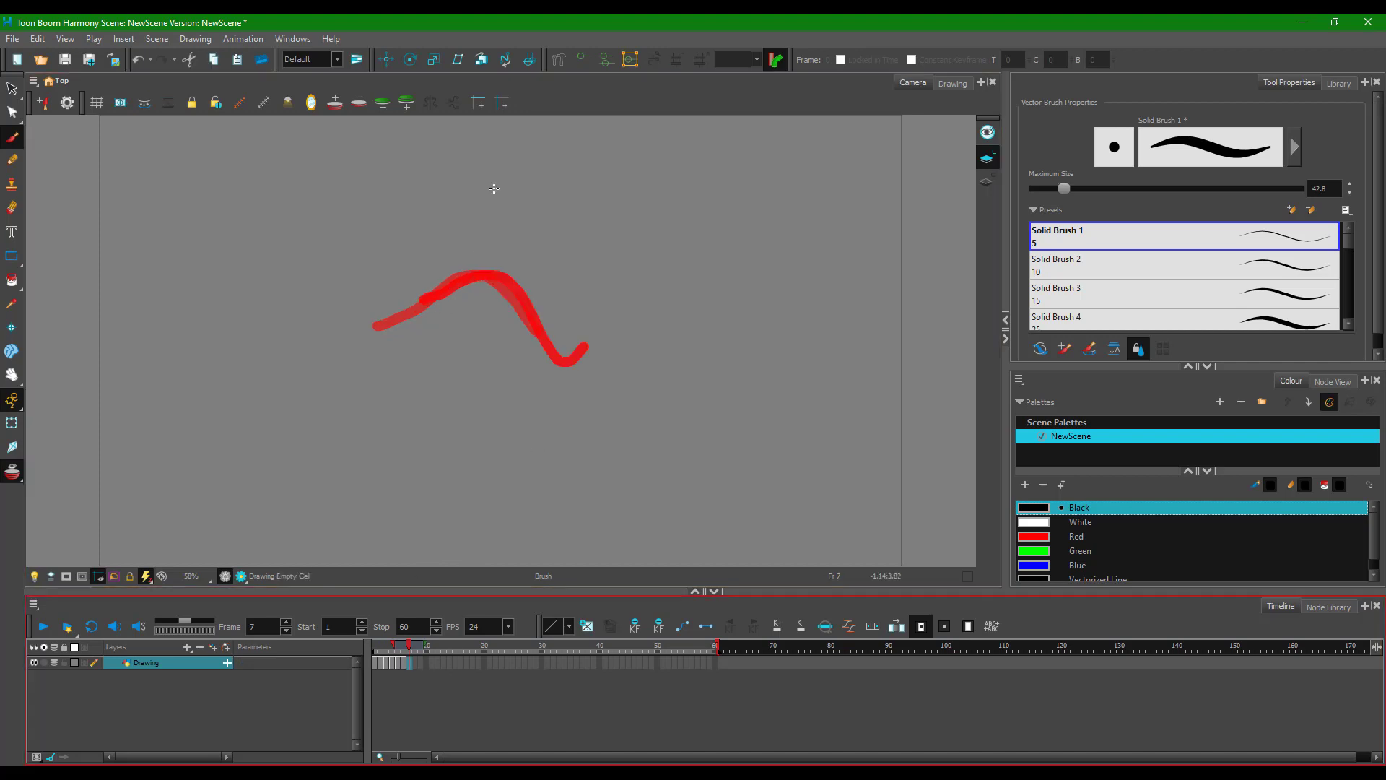
pyautogui.moveTo(491, 273)
pyautogui.mouseDown()
pyautogui.moveTo(547, 357)
pyautogui.moveTo(594, 348)
pyautogui.moveTo(636, 281)
pyautogui.mouseUp()
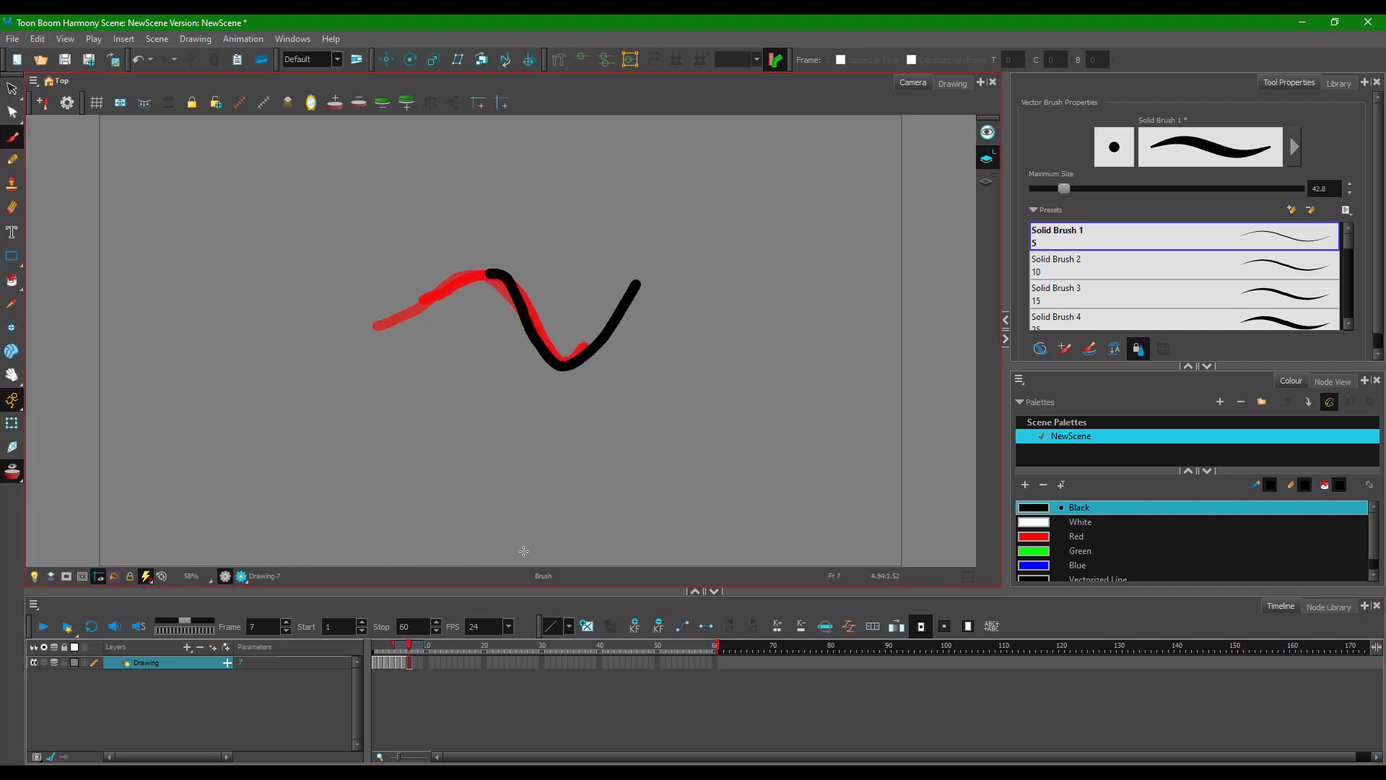
# Step: Turn off onion skin on the Drawing layer and play the animation with the scene shortened to 7 frames
pyautogui.click(54, 663)
pyautogui.click(67, 628)
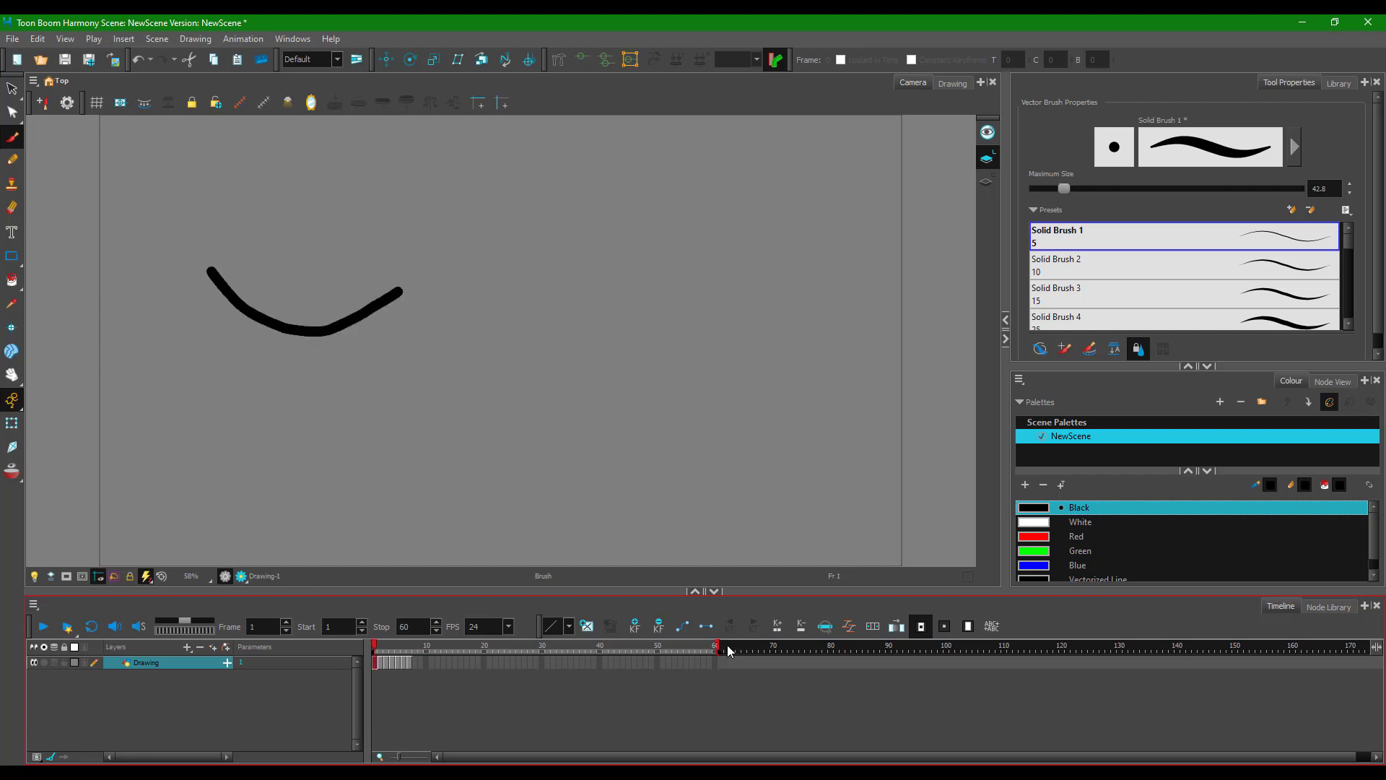
pyautogui.moveTo(717, 646); pyautogui.dragTo(688, 647)
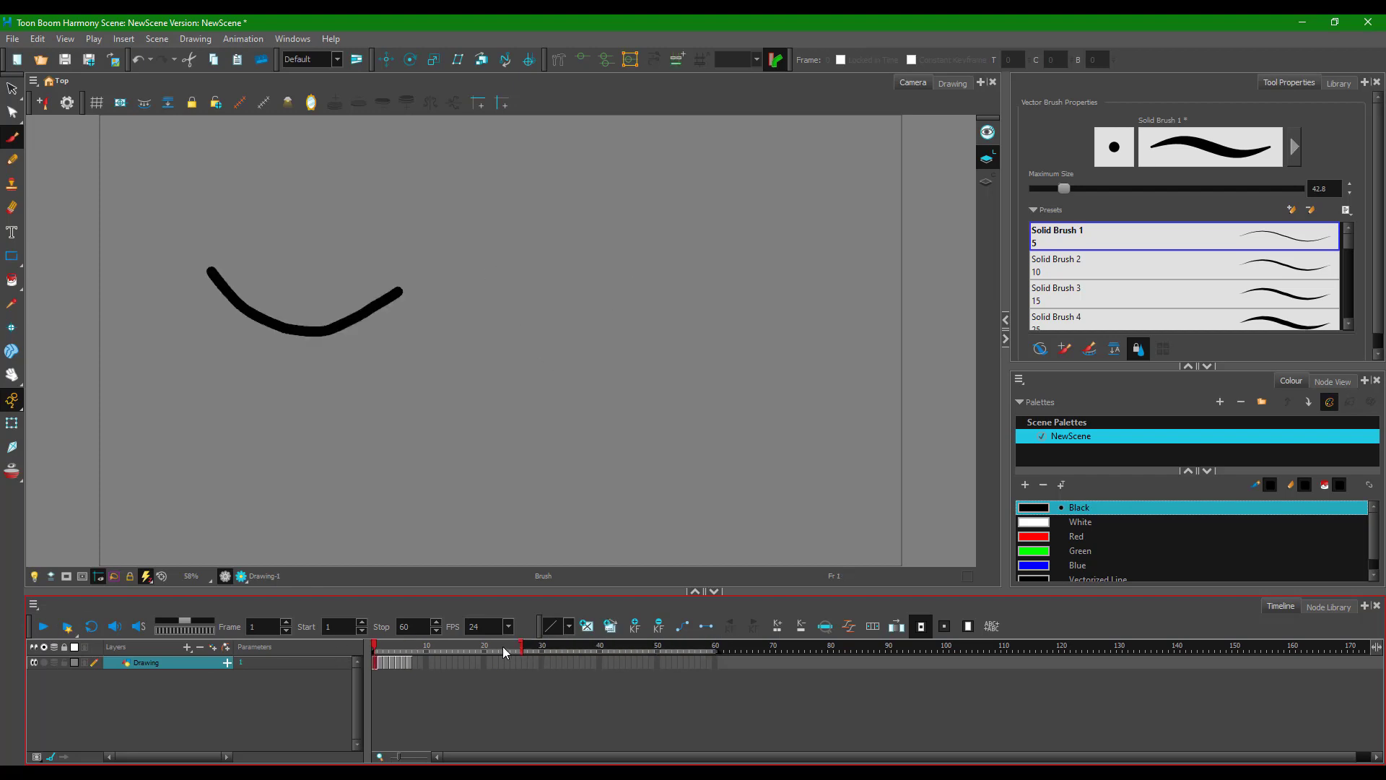
pyautogui.moveTo(420, 652); pyautogui.dragTo(403, 648)
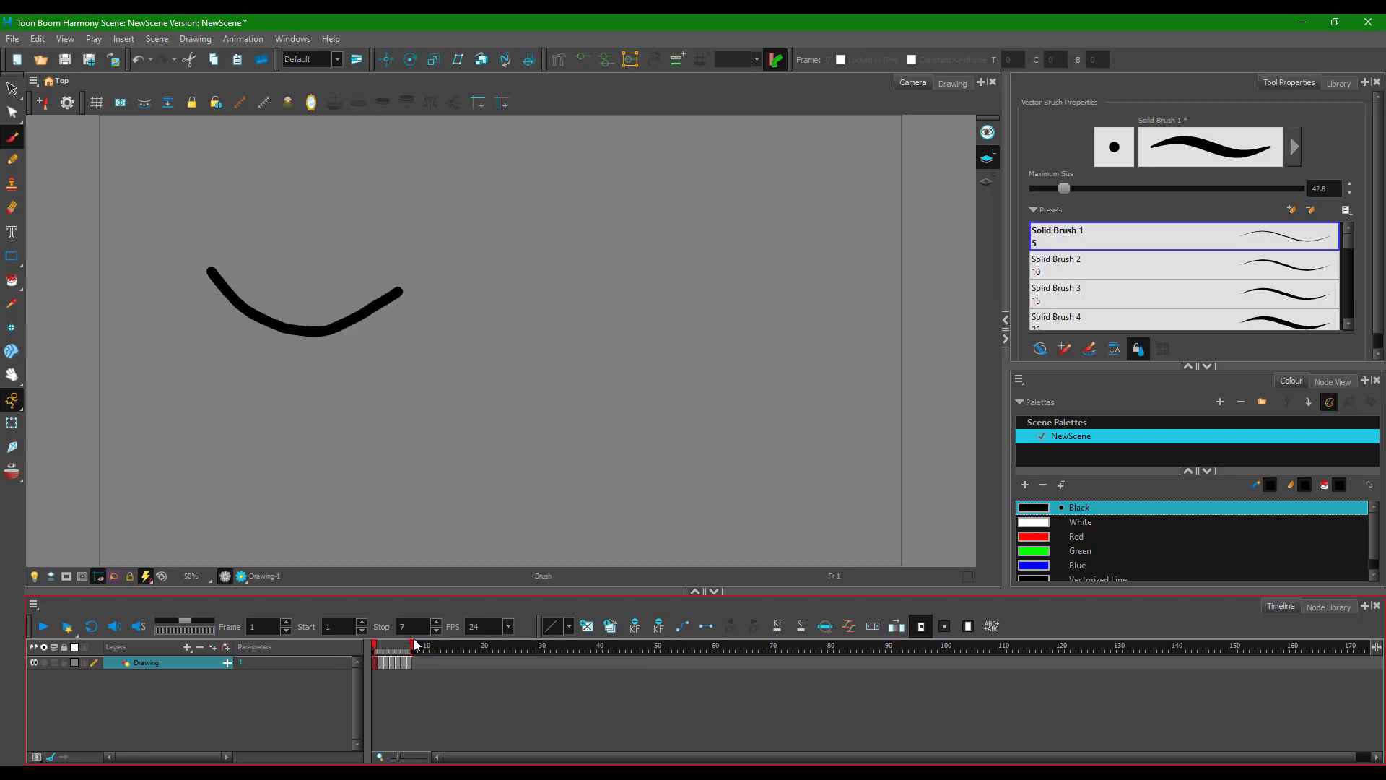
pyautogui.click(41, 624)
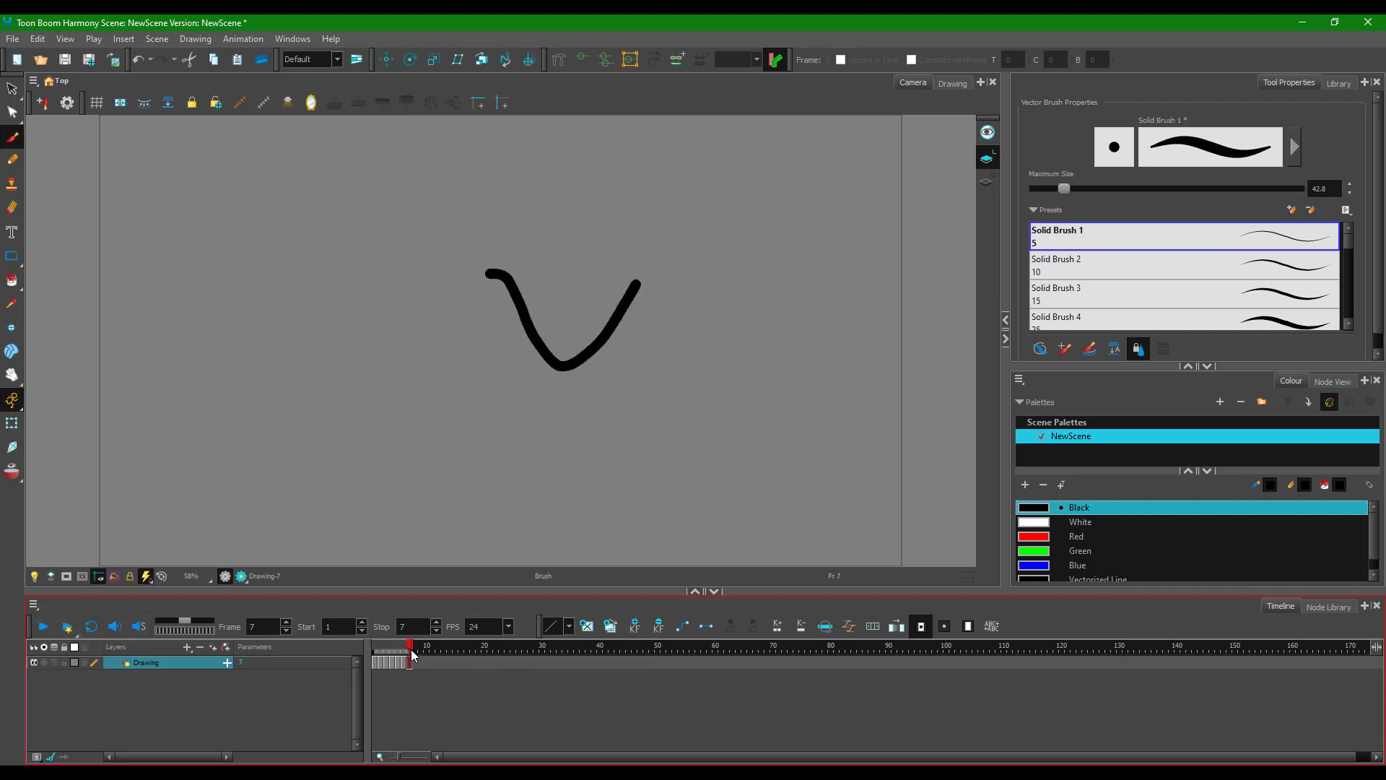
# Step: Extend the scene's stop frame to 50 and return the playhead to frame 1
pyautogui.moveTo(413, 648); pyautogui.dragTo(658, 646)
pyautogui.click(376, 646)
pyautogui.moveTo(375, 646)
pyautogui.mouseDown()
pyautogui.moveTo(400, 644)
pyautogui.moveTo(343, 646)
pyautogui.mouseUp()
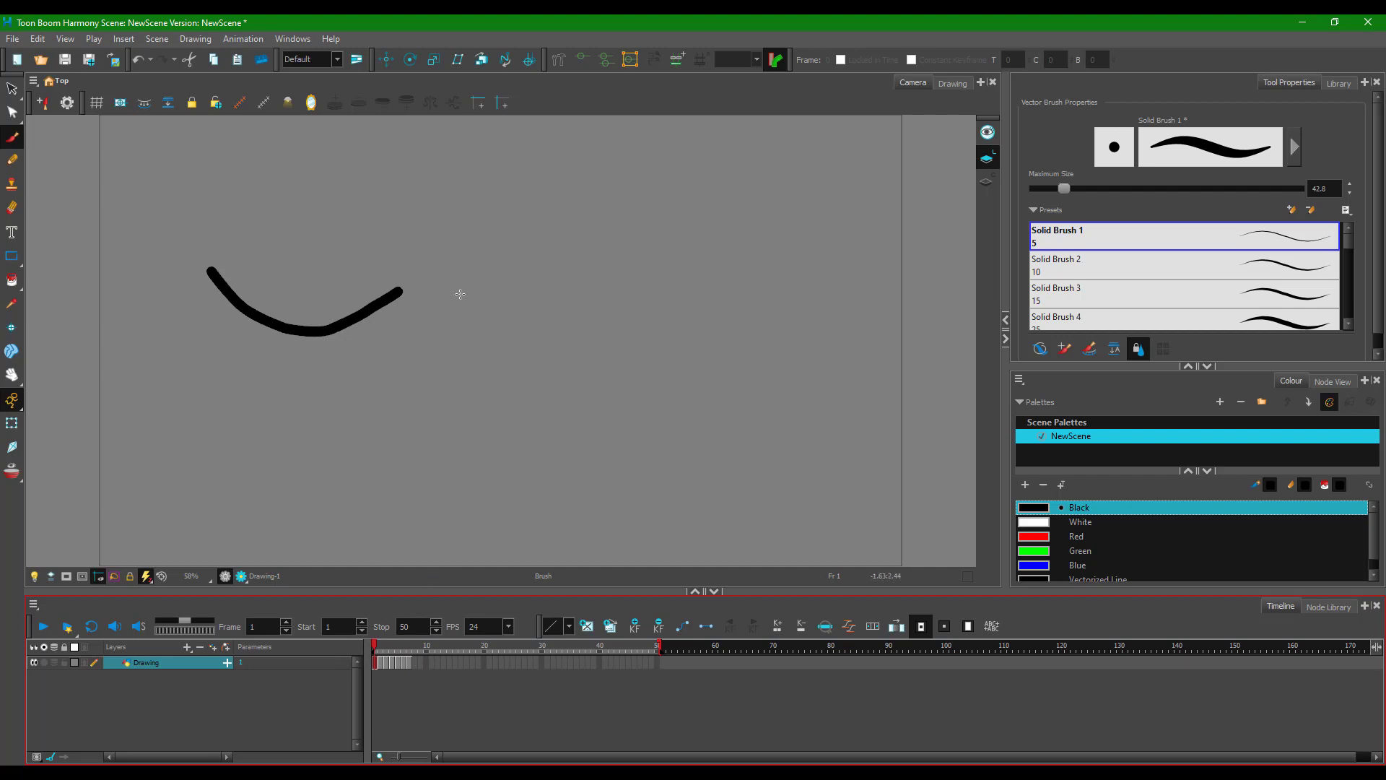
# Step: Open the Xsheet in a floating window and place it beside the canvas
pyautogui.click(293, 39)
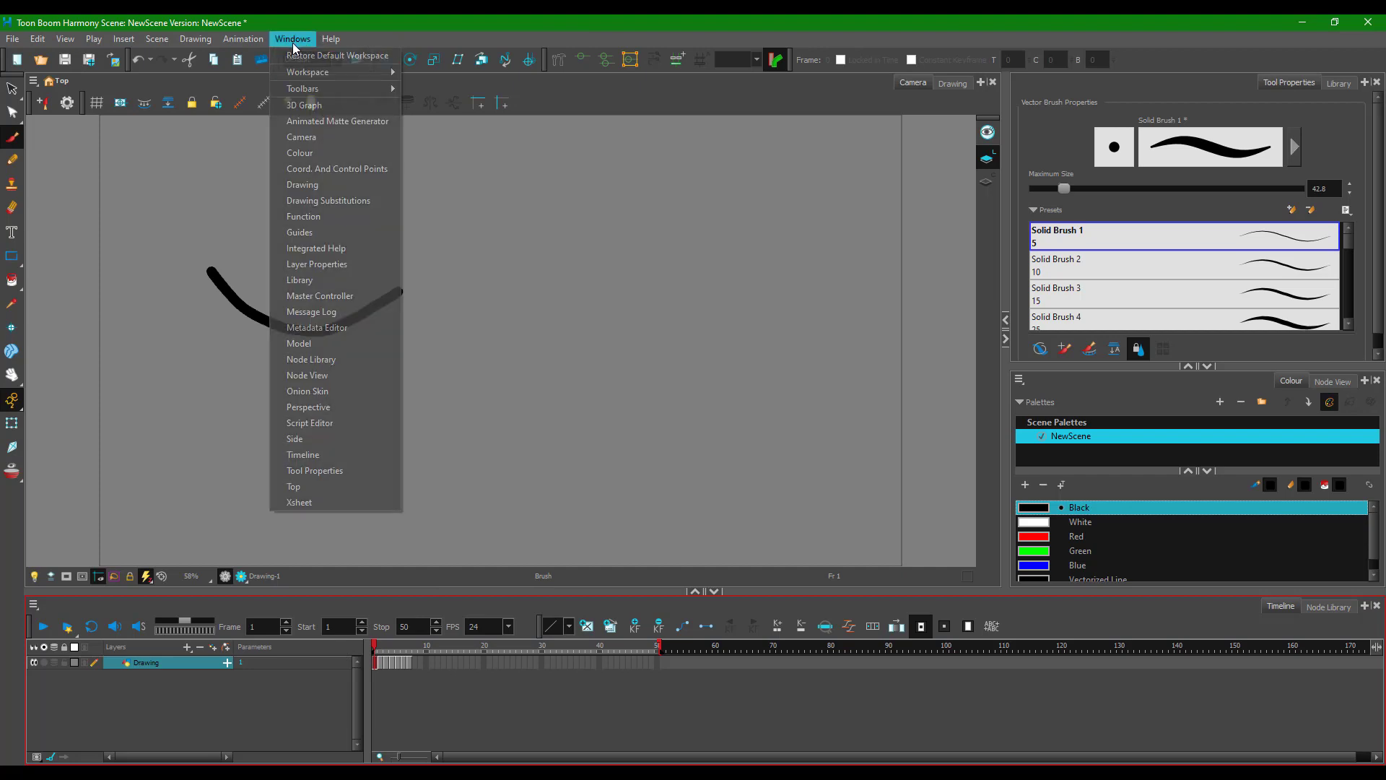
pyautogui.click(297, 504)
pyautogui.moveTo(1059, 105); pyautogui.dragTo(1144, 163)
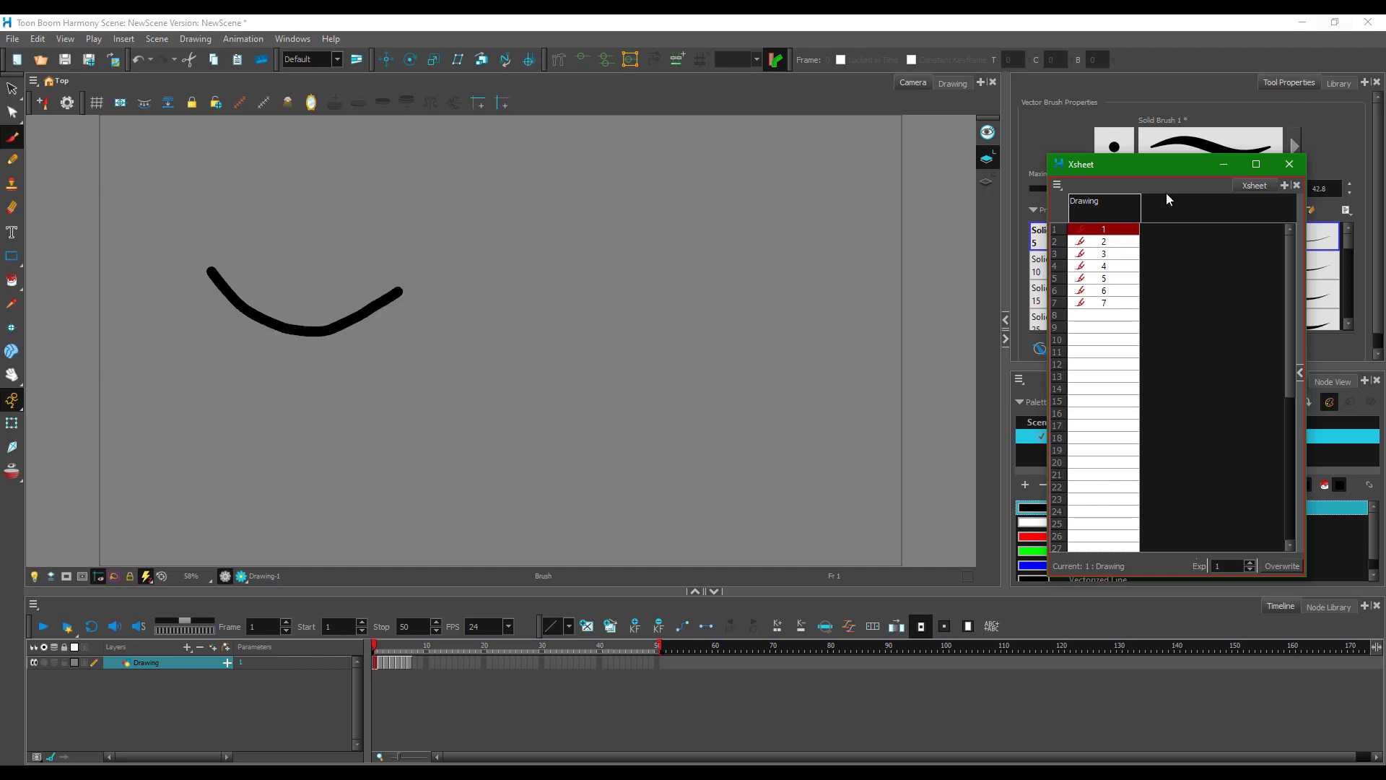
pyautogui.moveTo(1158, 165); pyautogui.dragTo(1153, 160)
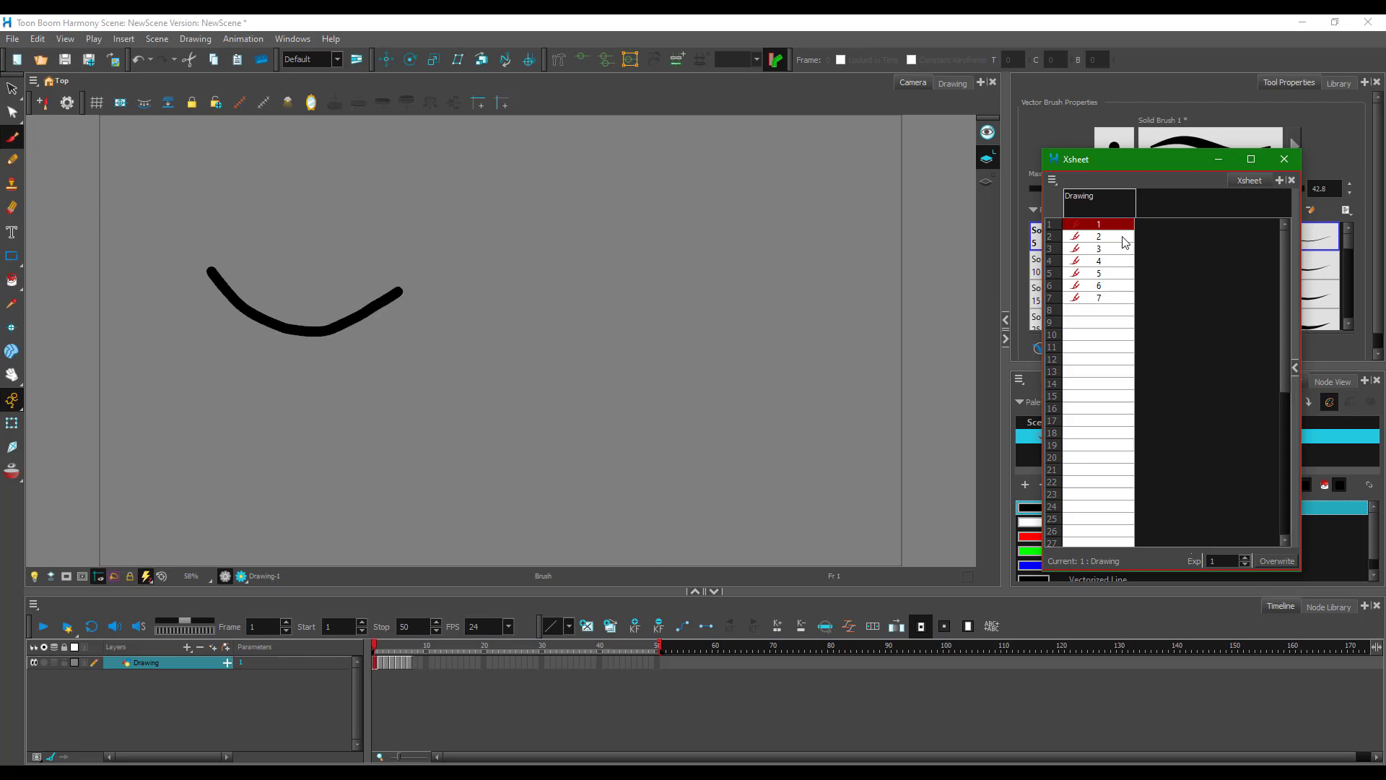
# Step: Extend the exposure of drawings 1, 2 and 3 to two frames each in the Xsheet
pyautogui.click(1128, 262)
pyautogui.moveTo(1111, 225); pyautogui.dragTo(1111, 301)
pyautogui.click(1110, 313)
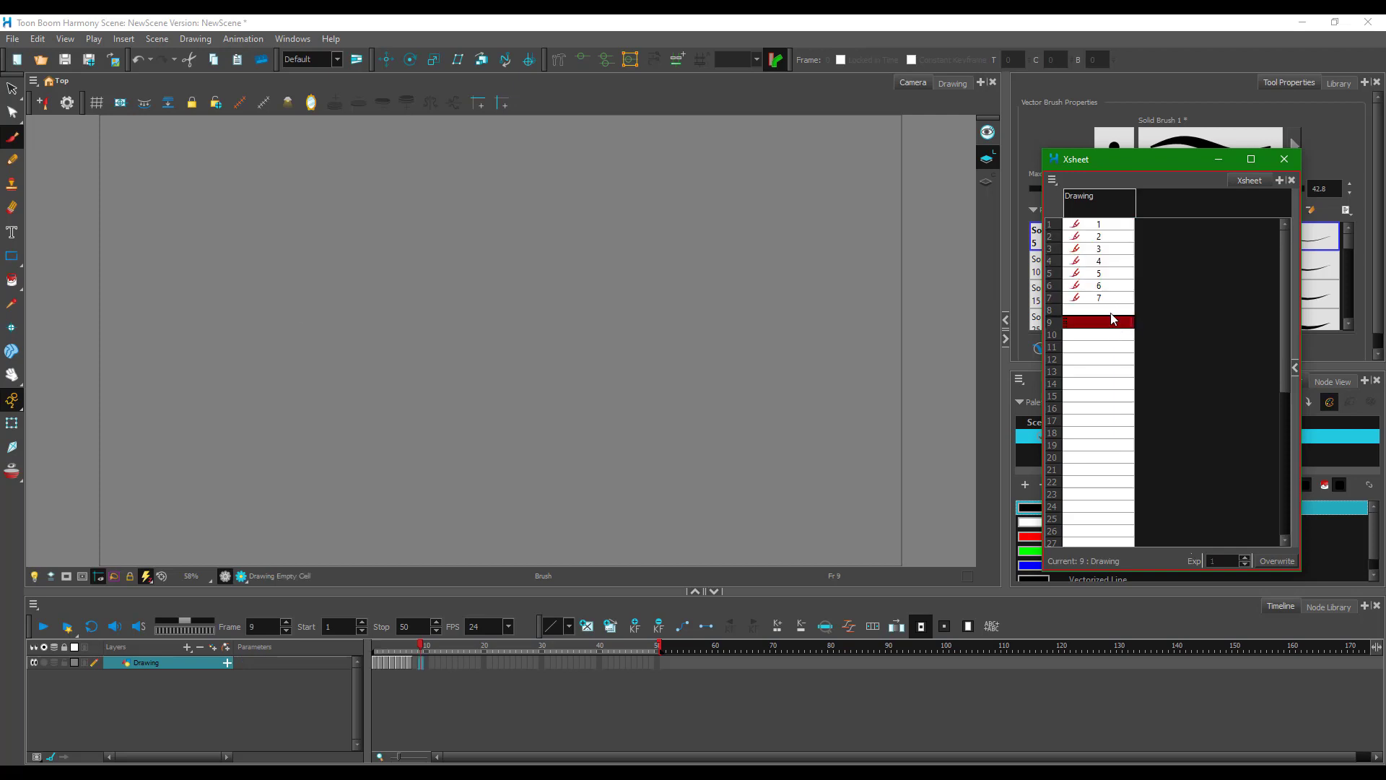
pyautogui.click(1104, 228)
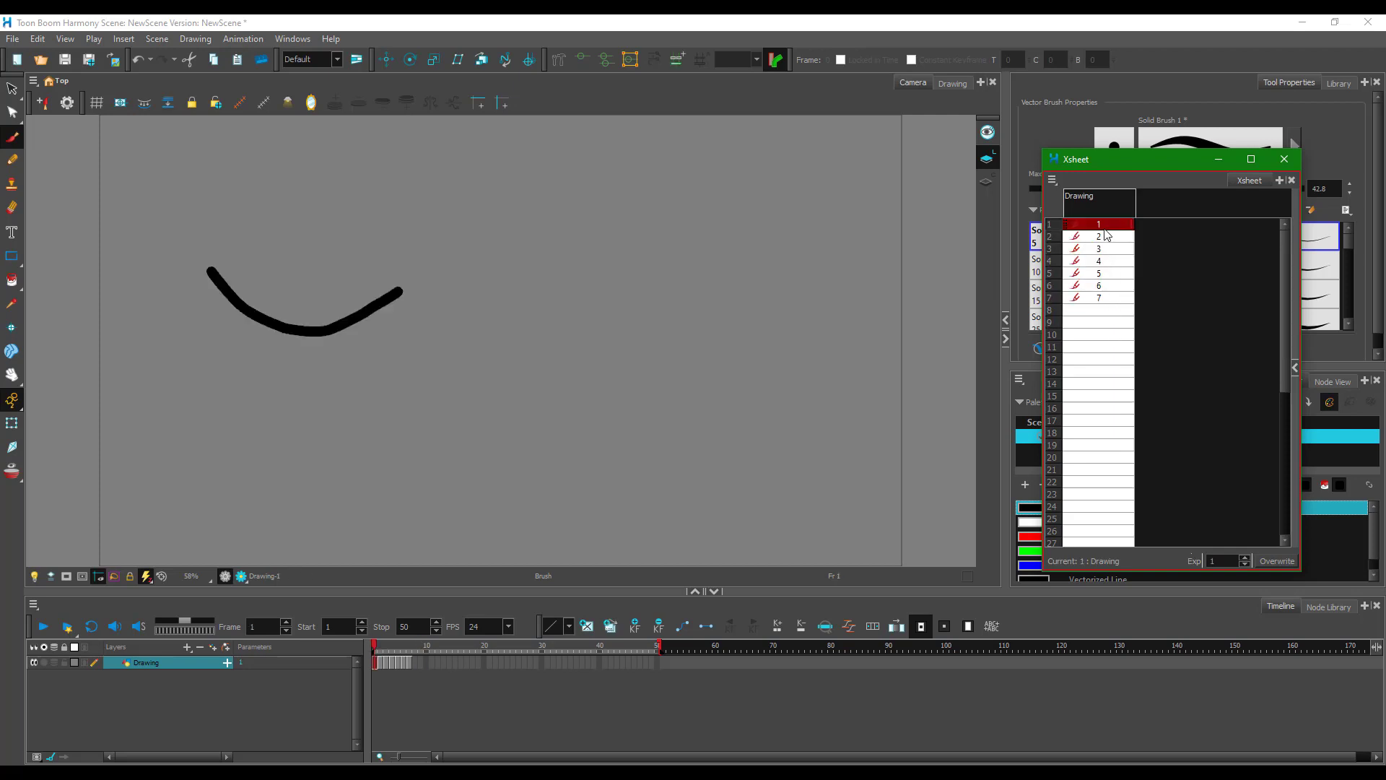
pyautogui.click(1115, 297)
pyautogui.click(1105, 226)
pyautogui.press('+')
pyautogui.click(1103, 252)
pyautogui.press('+')
pyautogui.click(1112, 281)
pyautogui.press('+')
# Step: Play the animation from frame 1 to review the changed timing
pyautogui.moveTo(387, 657); pyautogui.dragTo(363, 646)
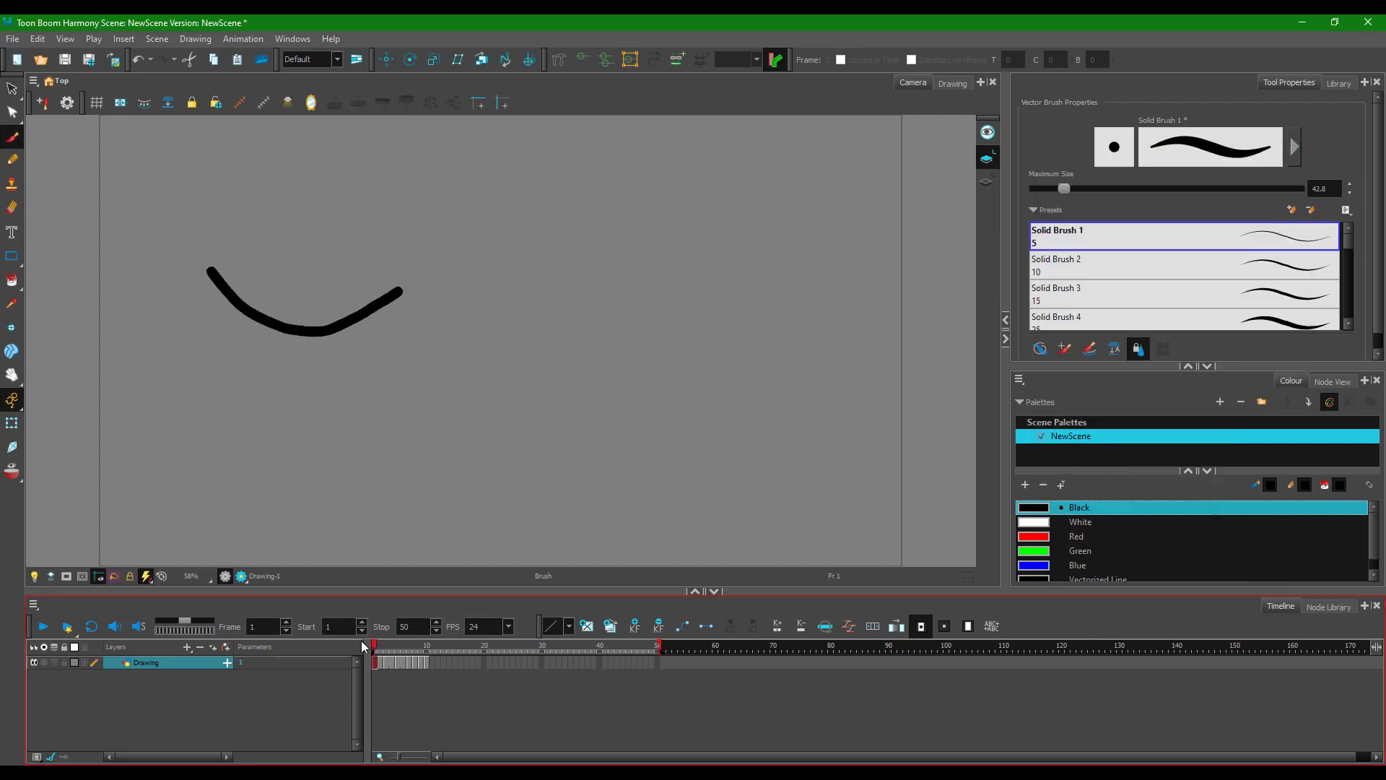
pyautogui.click(44, 626)
pyautogui.click(44, 626)
pyautogui.moveTo(390, 643); pyautogui.dragTo(334, 641)
pyautogui.click(45, 627)
# Step: Reopen the Xsheet and dock it above the Tool Properties view
pyautogui.click(281, 41)
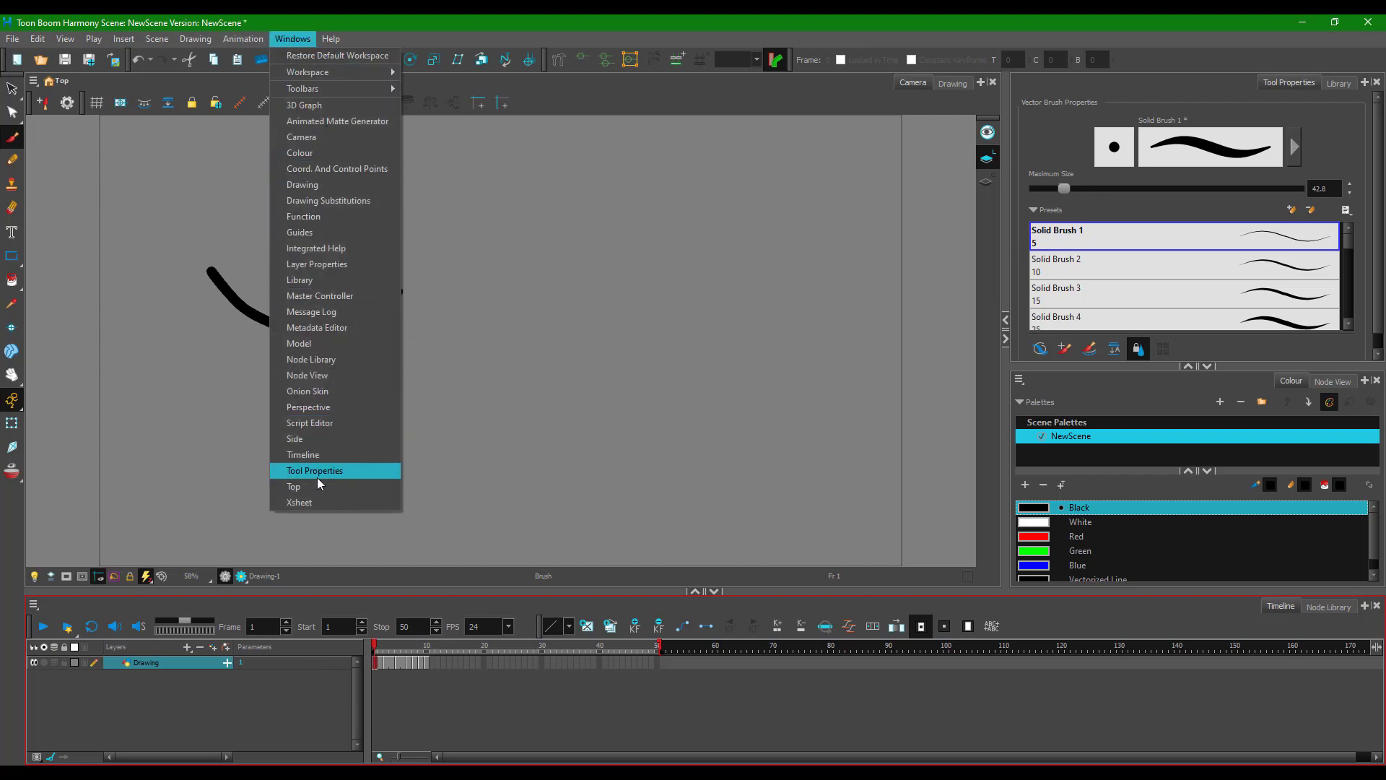
pyautogui.click(315, 502)
pyautogui.moveTo(471, 457); pyautogui.dragTo(878, 343)
pyautogui.moveTo(1038, 358); pyautogui.dragTo(1064, 84)
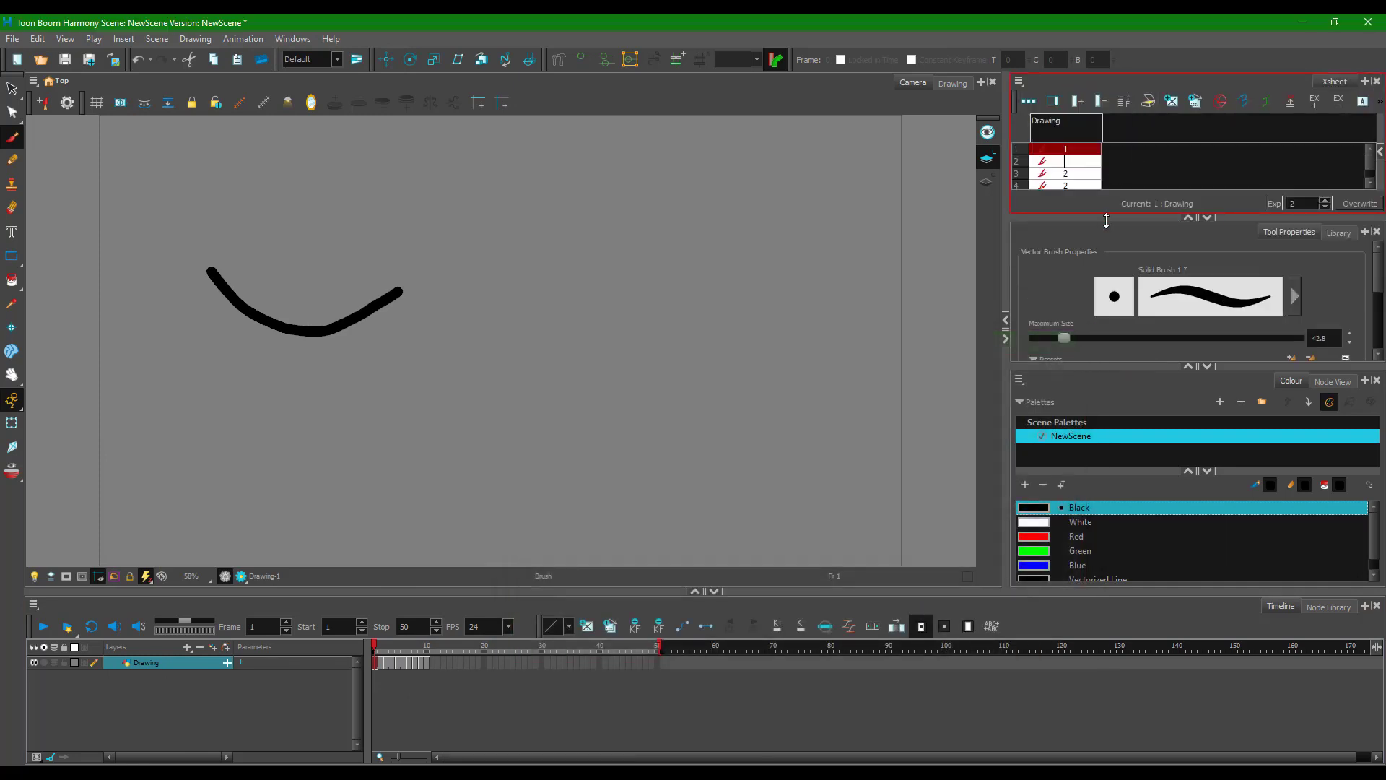
# Step: Expand the docked Xsheet to the full height of its column, collapsing the Tool Properties and Colour views
pyautogui.moveTo(1106, 217); pyautogui.dragTo(1106, 261)
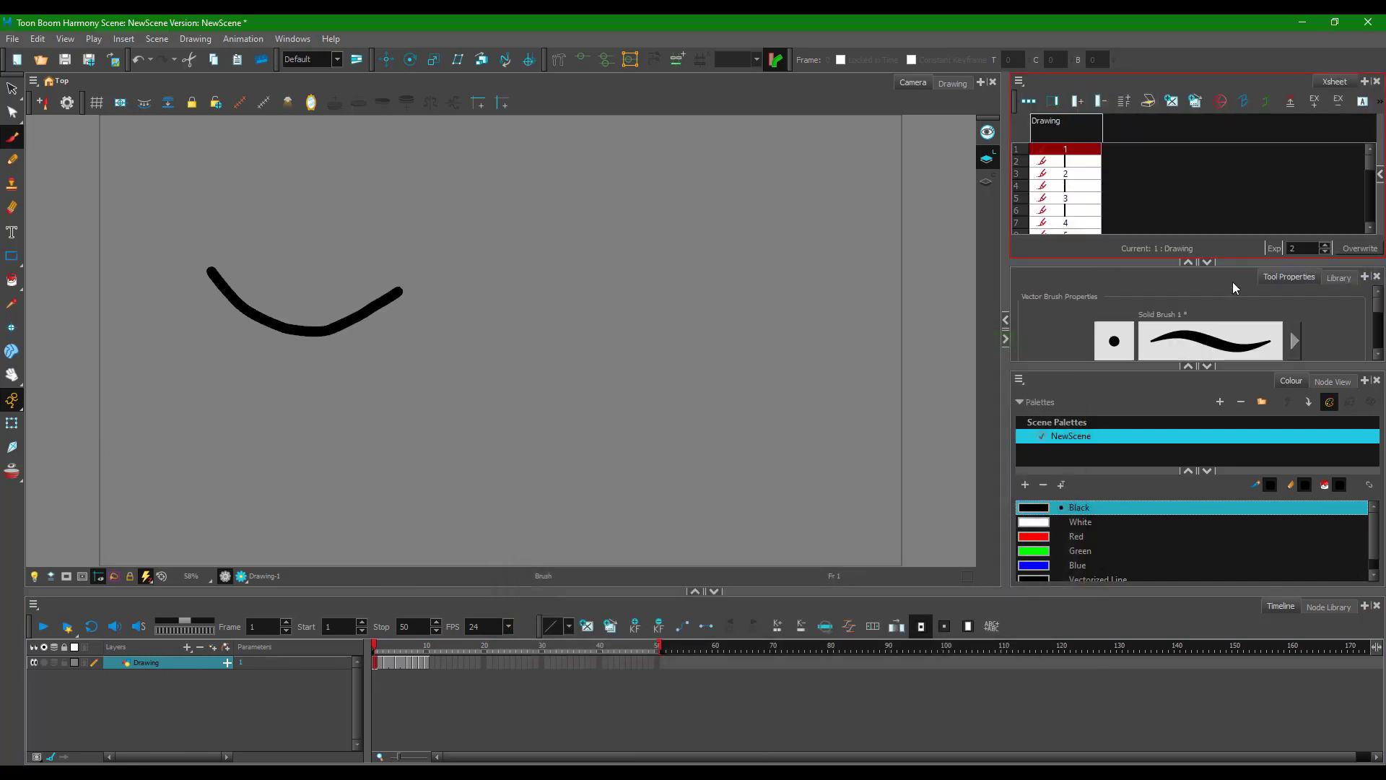
pyautogui.click(1190, 262)
pyautogui.click(1188, 365)
pyautogui.click(1188, 416)
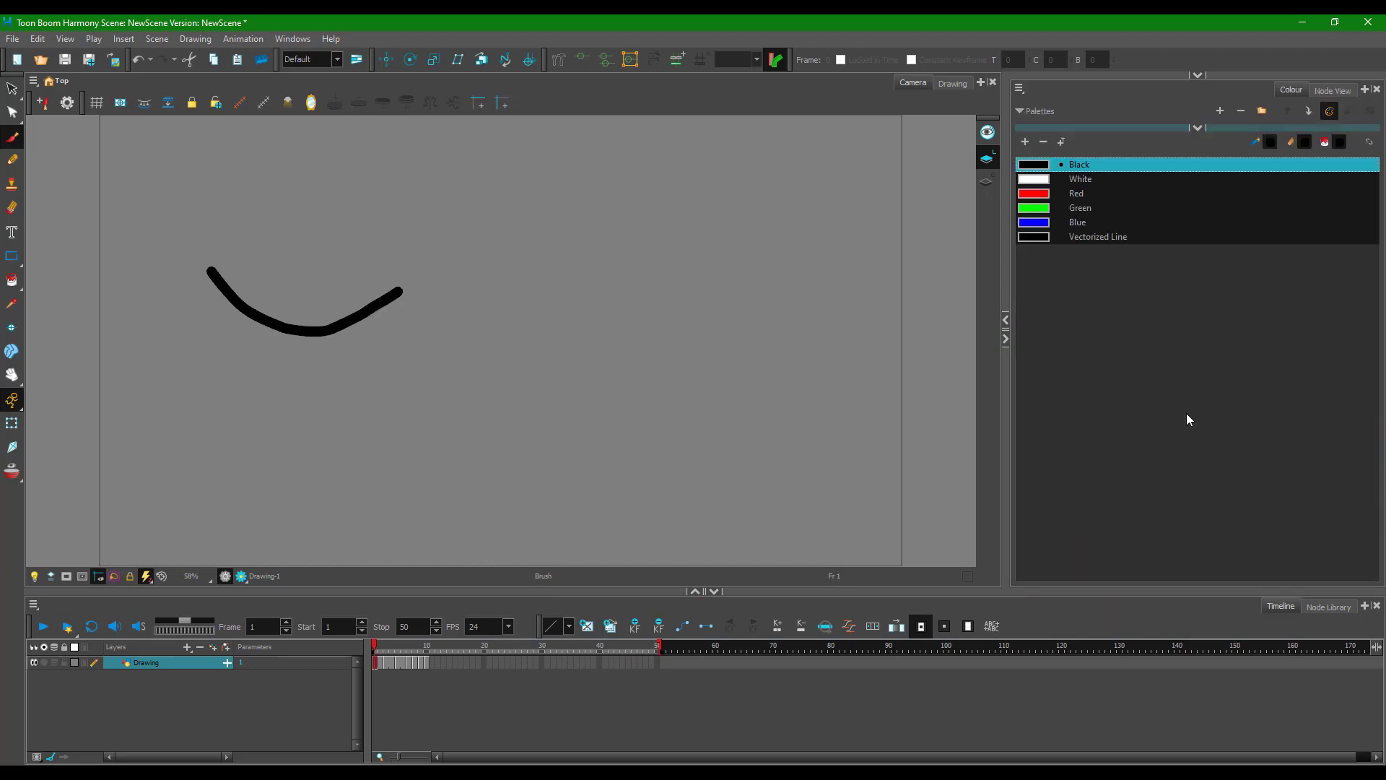
pyautogui.click(1198, 74)
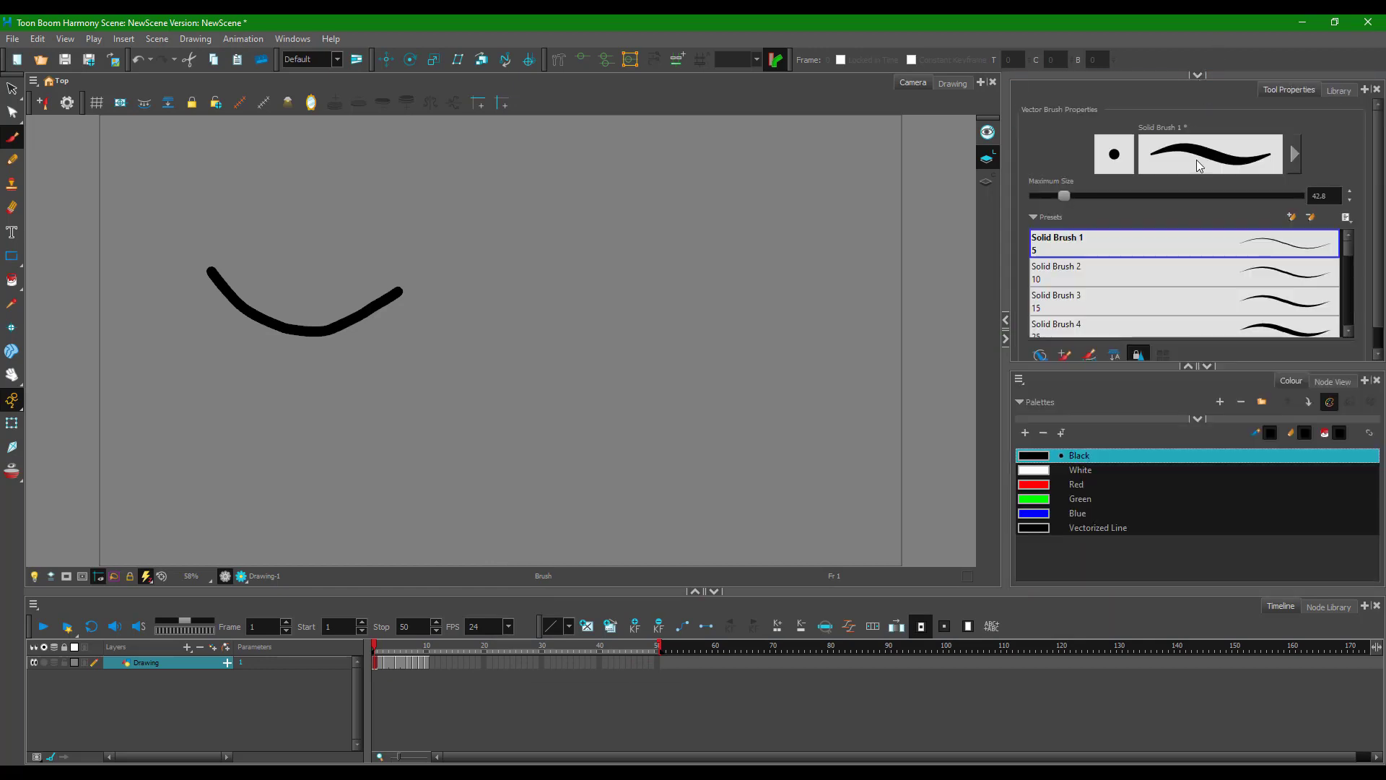
pyautogui.click(1197, 74)
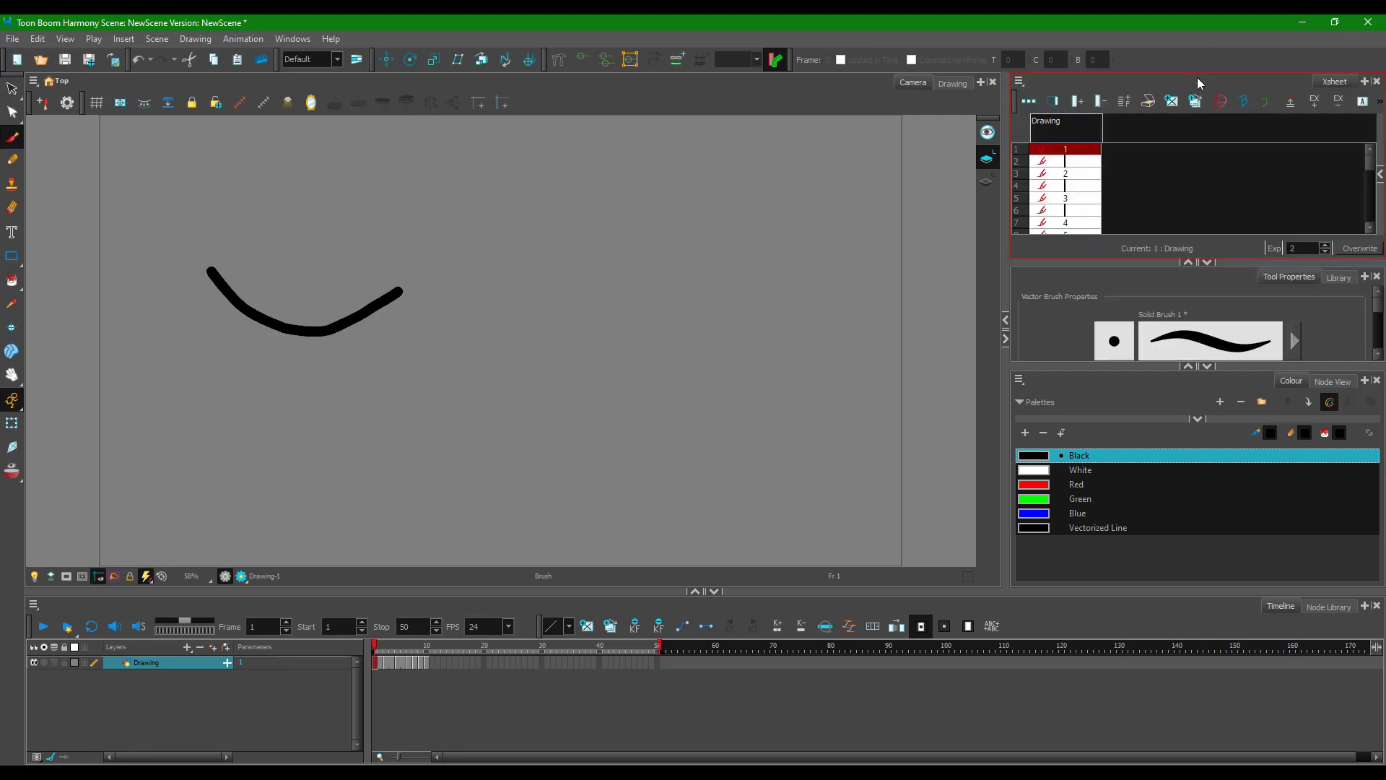
pyautogui.click(1207, 263)
pyautogui.click(1204, 367)
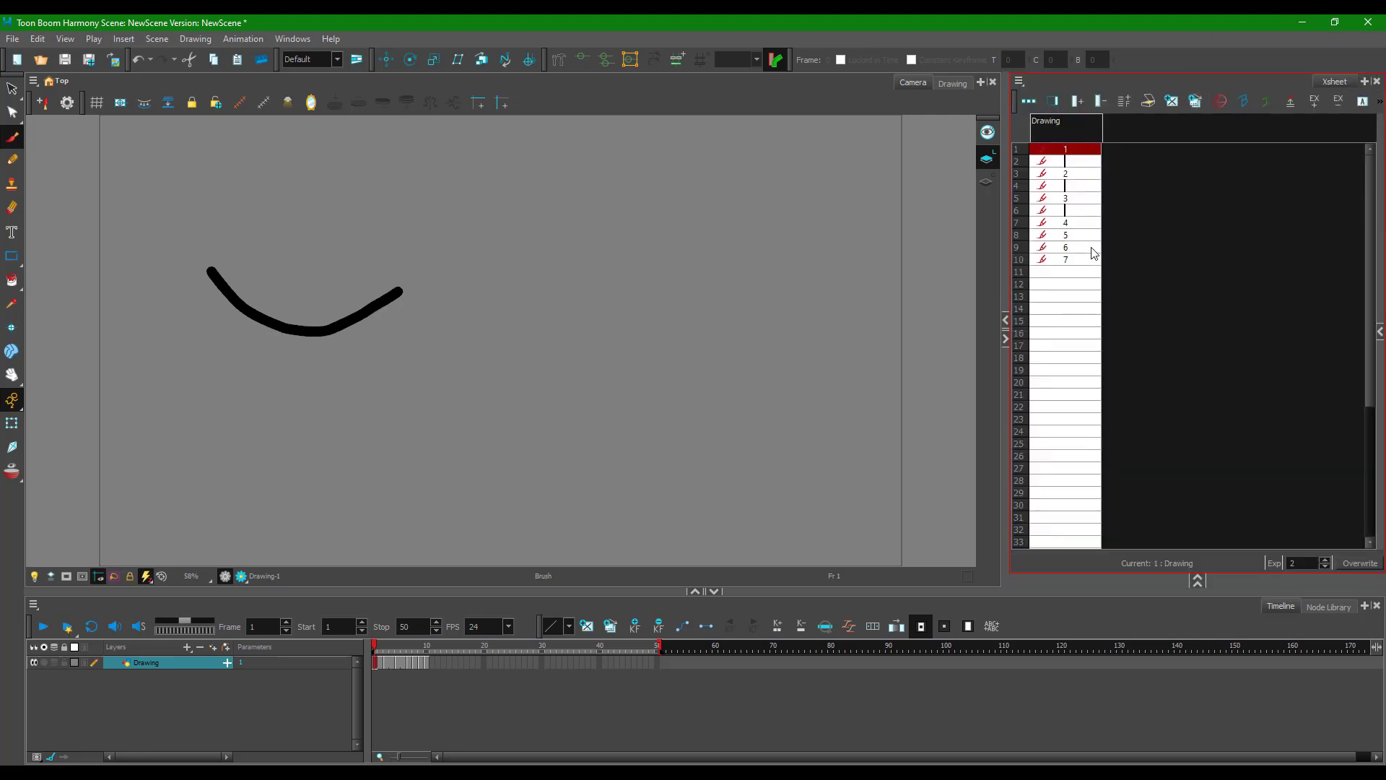
# Step: Extend the exposure of drawings 4, 5, 6 and 7 to two frames each in the Xsheet
pyautogui.click(1081, 224)
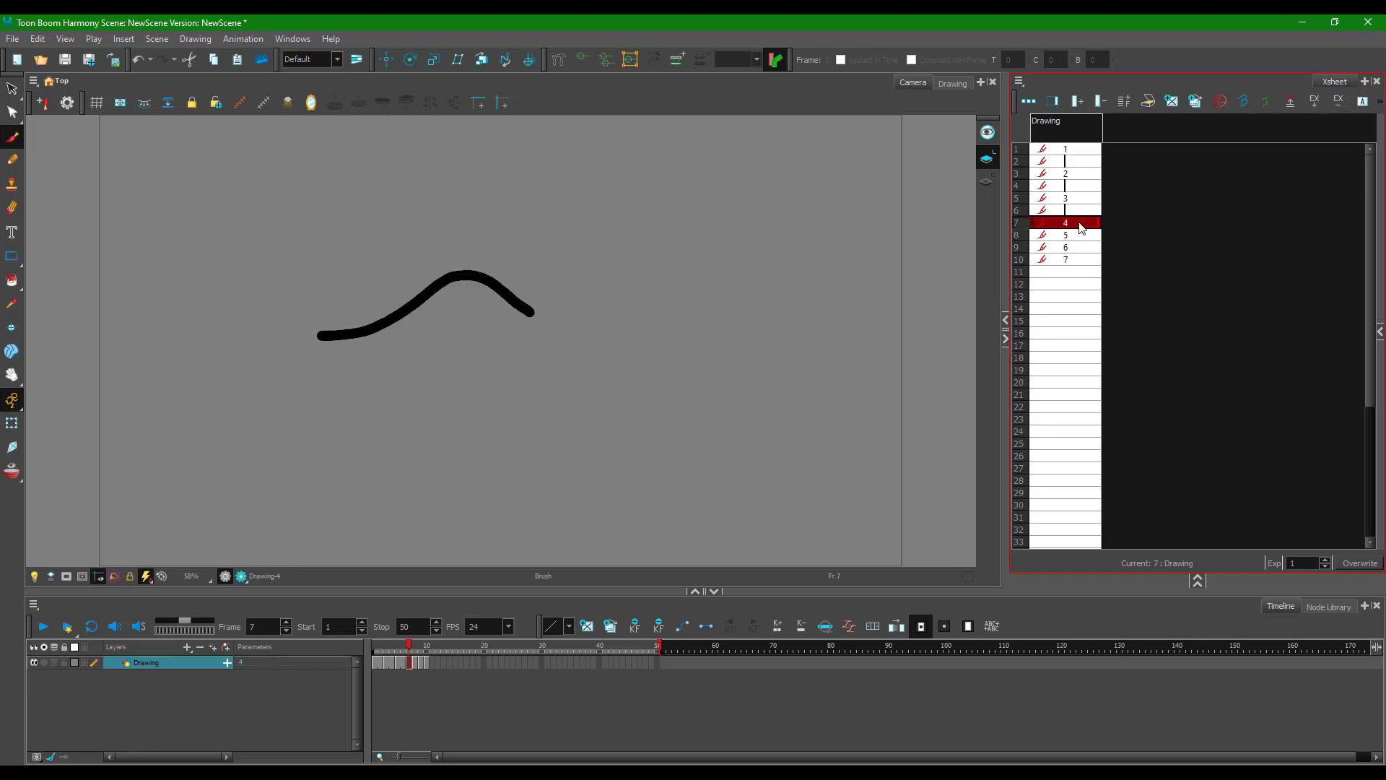
pyautogui.press('+')
pyautogui.click(1074, 248)
pyautogui.click(1074, 272)
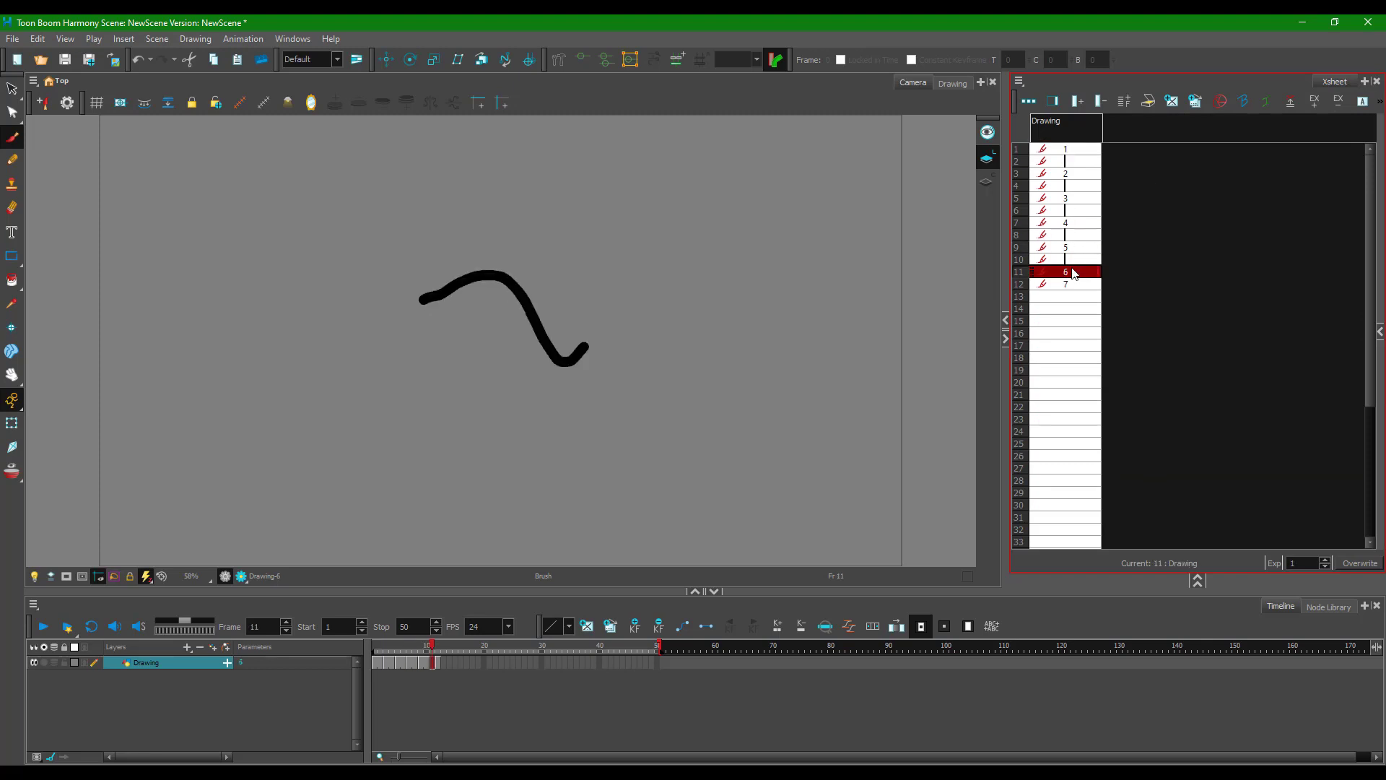
pyautogui.press('+')
pyautogui.click(1070, 297)
pyautogui.press('+')
# Step: Play the animation from frame 1 to check the timing with every drawing held for two frames
pyautogui.moveTo(445, 646)
pyautogui.mouseDown()
pyautogui.moveTo(388, 643)
pyautogui.moveTo(352, 670)
pyautogui.mouseUp()
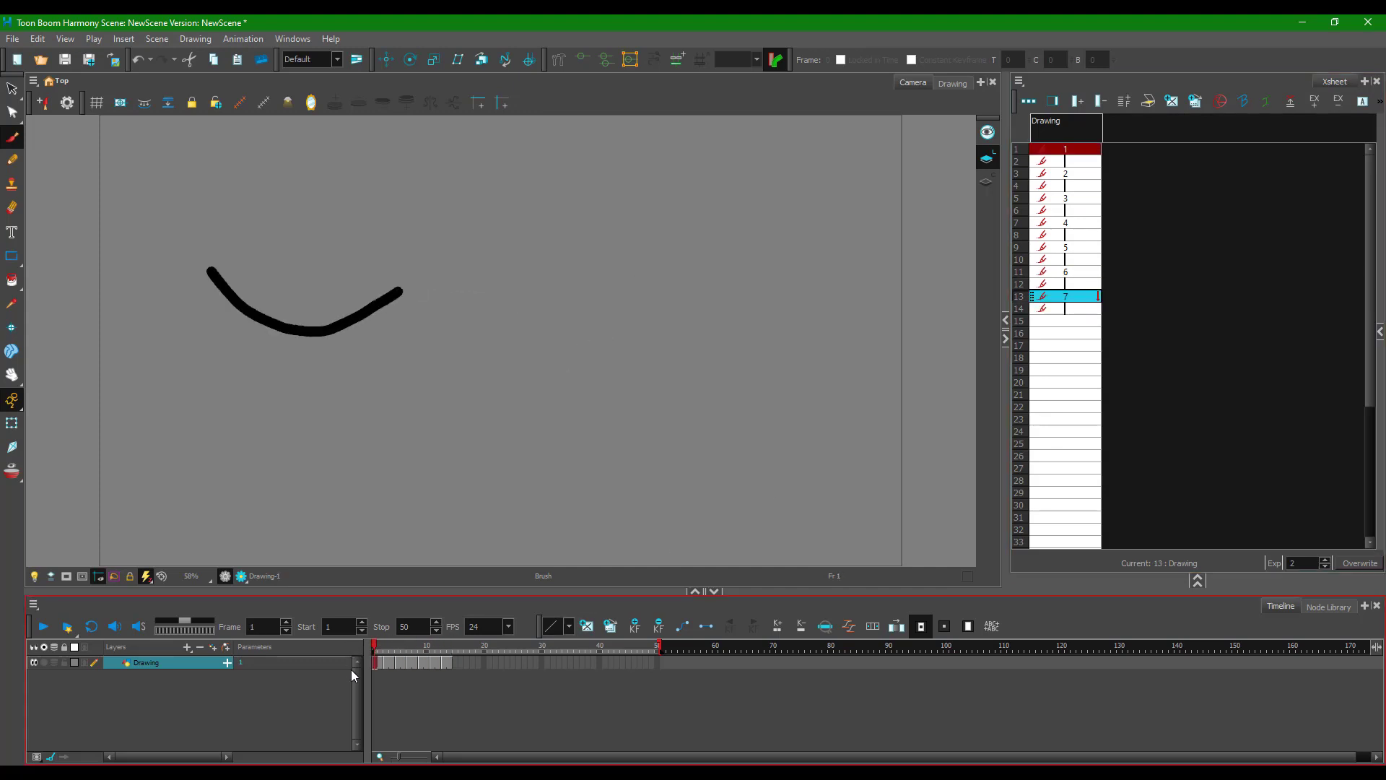
pyautogui.click(44, 629)
pyautogui.moveTo(440, 652)
pyautogui.mouseDown()
pyautogui.moveTo(397, 661)
pyautogui.moveTo(458, 664)
pyautogui.moveTo(354, 678)
pyautogui.mouseUp()
# Step: Extend drawing 5's exposure to five frames in the Xsheet and play the animation
pyautogui.click(1088, 261)
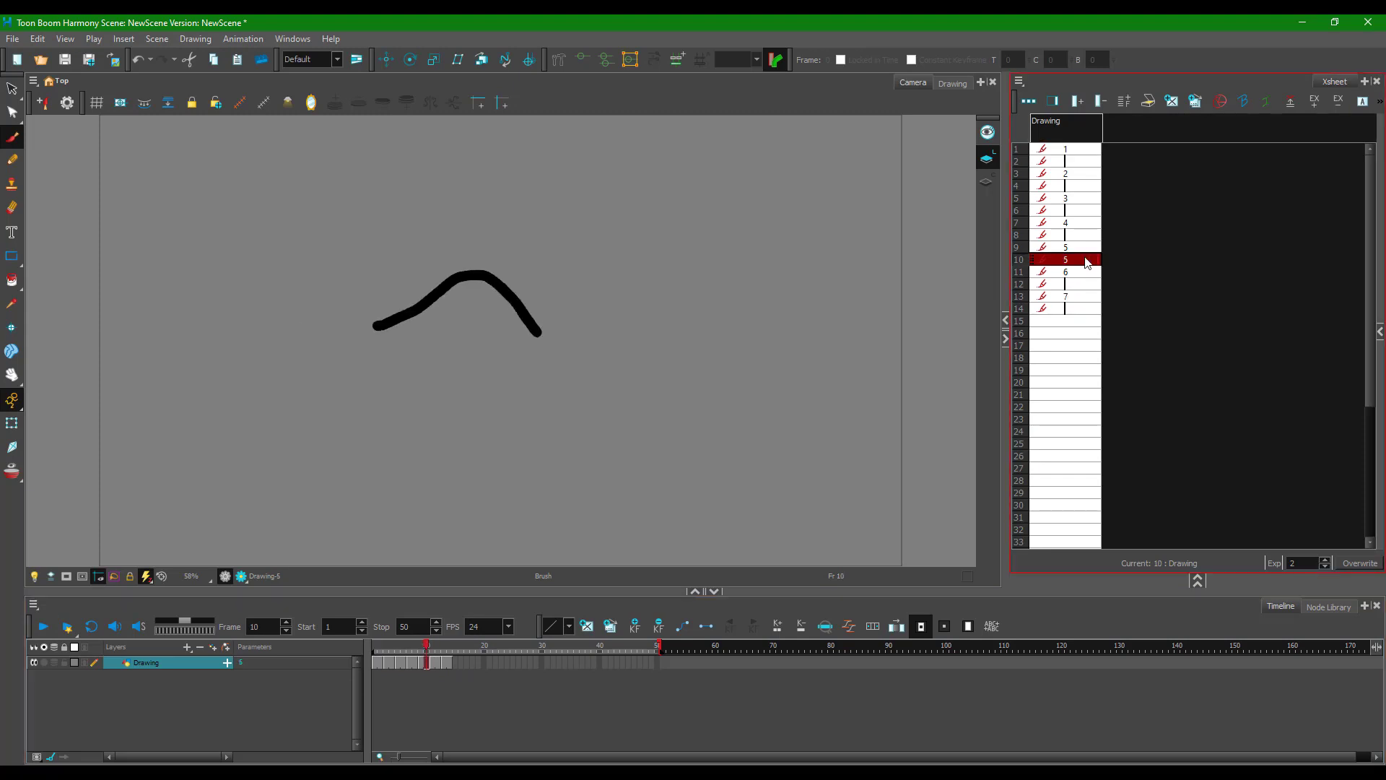
pyautogui.click(1080, 333)
pyautogui.click(1076, 260)
pyautogui.click(1078, 249)
pyautogui.press('+')
pyautogui.press('+')
pyautogui.press('+')
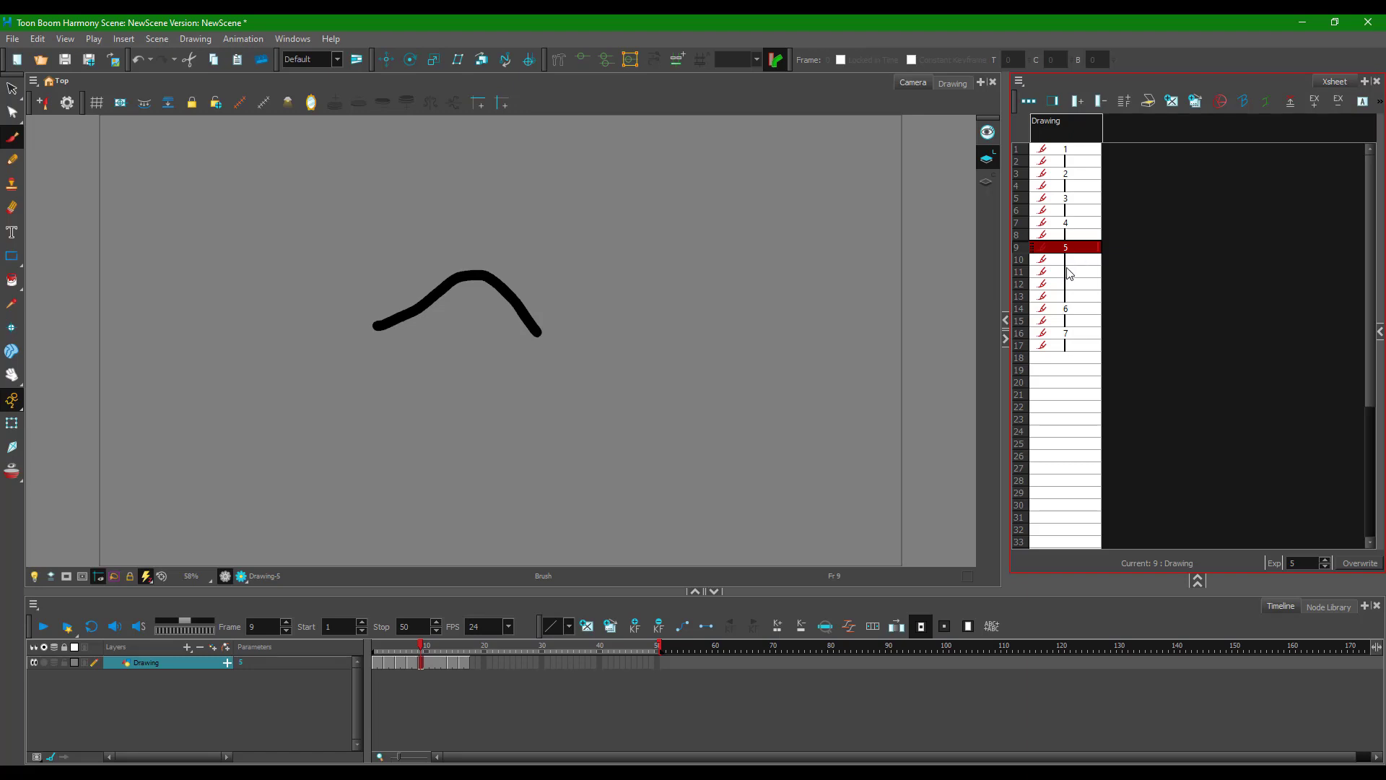
pyautogui.click(419, 637)
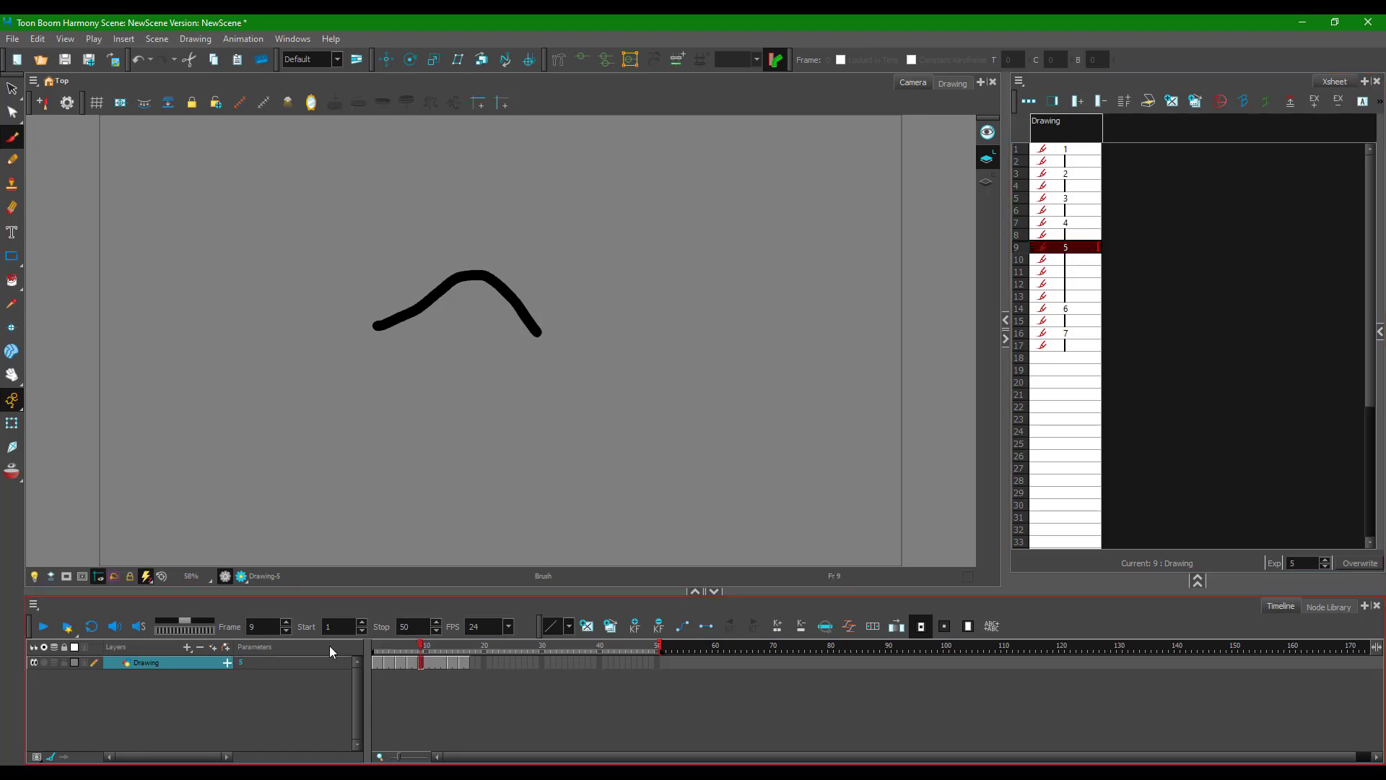
pyautogui.click(43, 626)
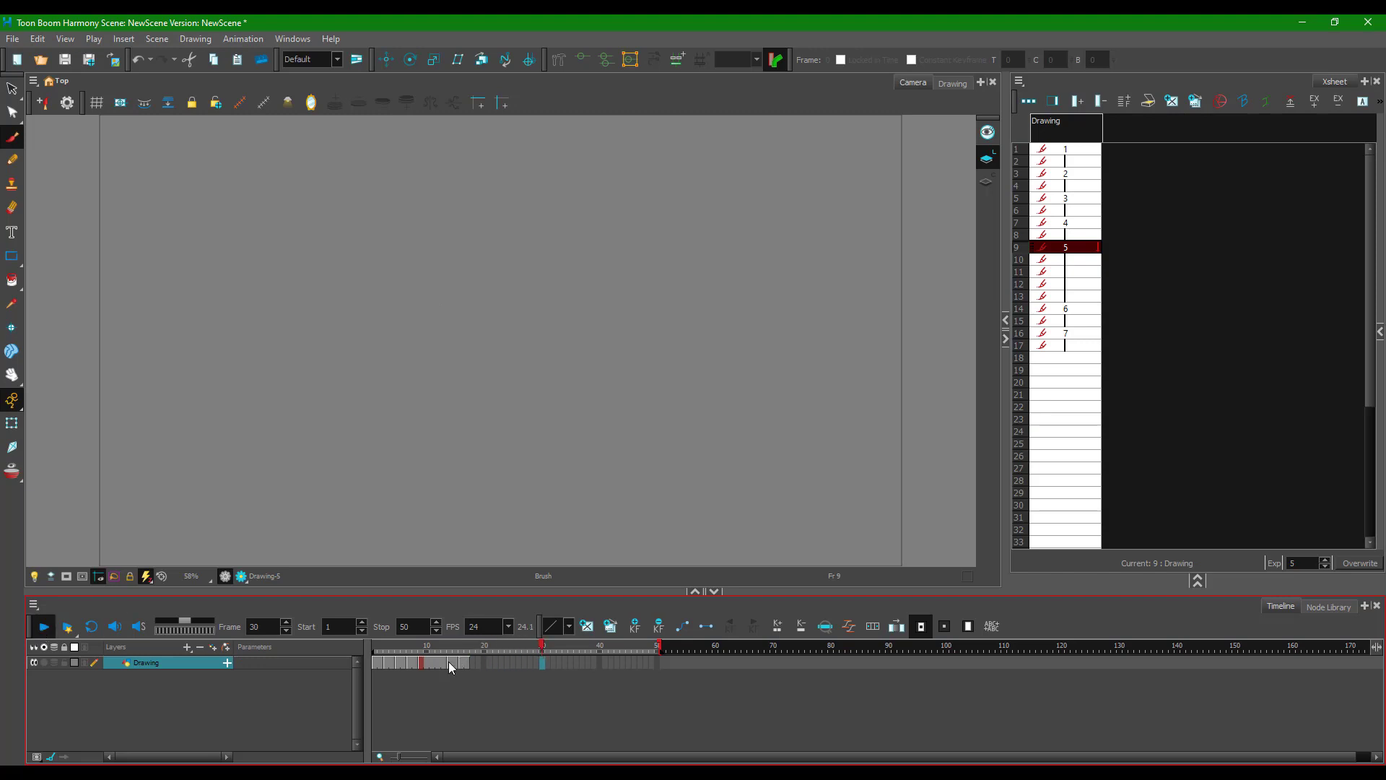
# Step: Replay the animation from frame 1 to check the longer hold on drawing 5, and stop at frame 9
pyautogui.moveTo(402, 644); pyautogui.dragTo(169, 649)
pyautogui.click(43, 626)
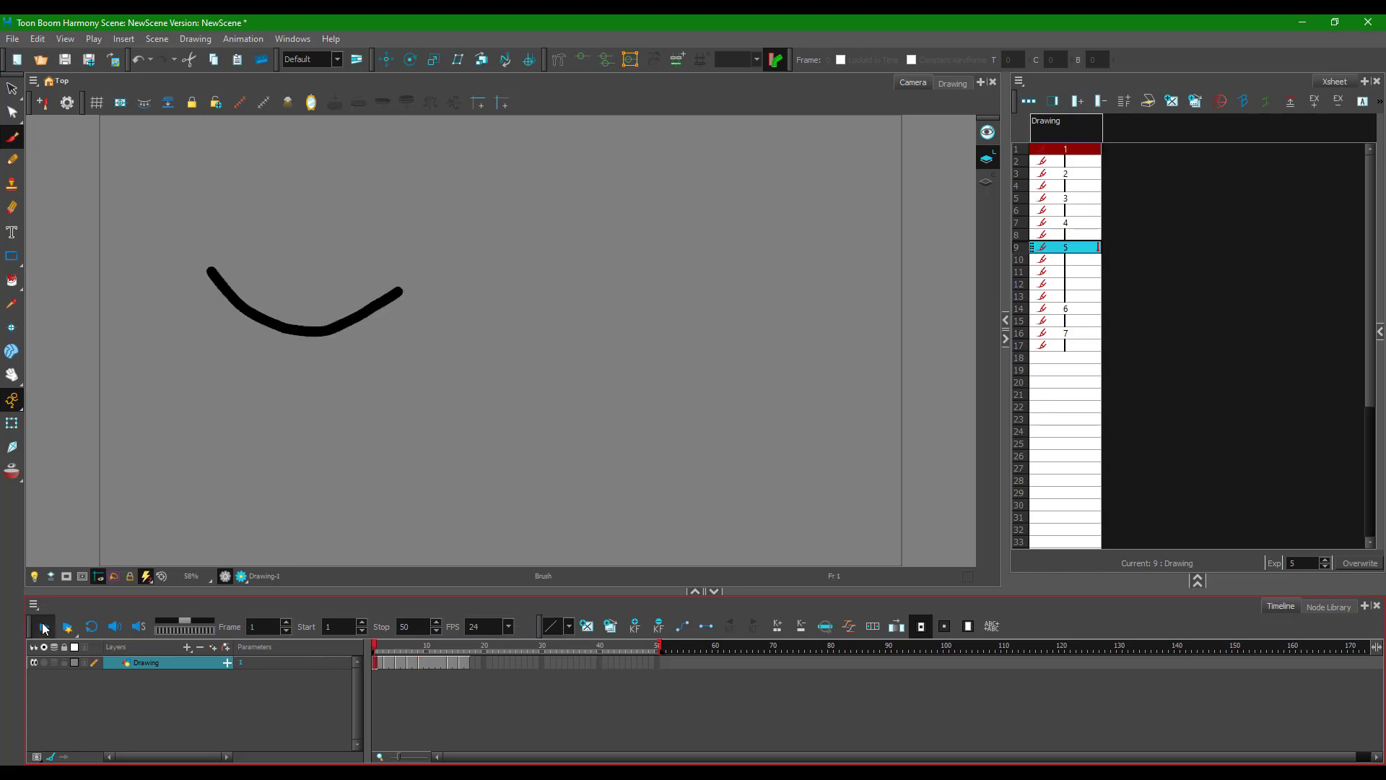
pyautogui.click(422, 645)
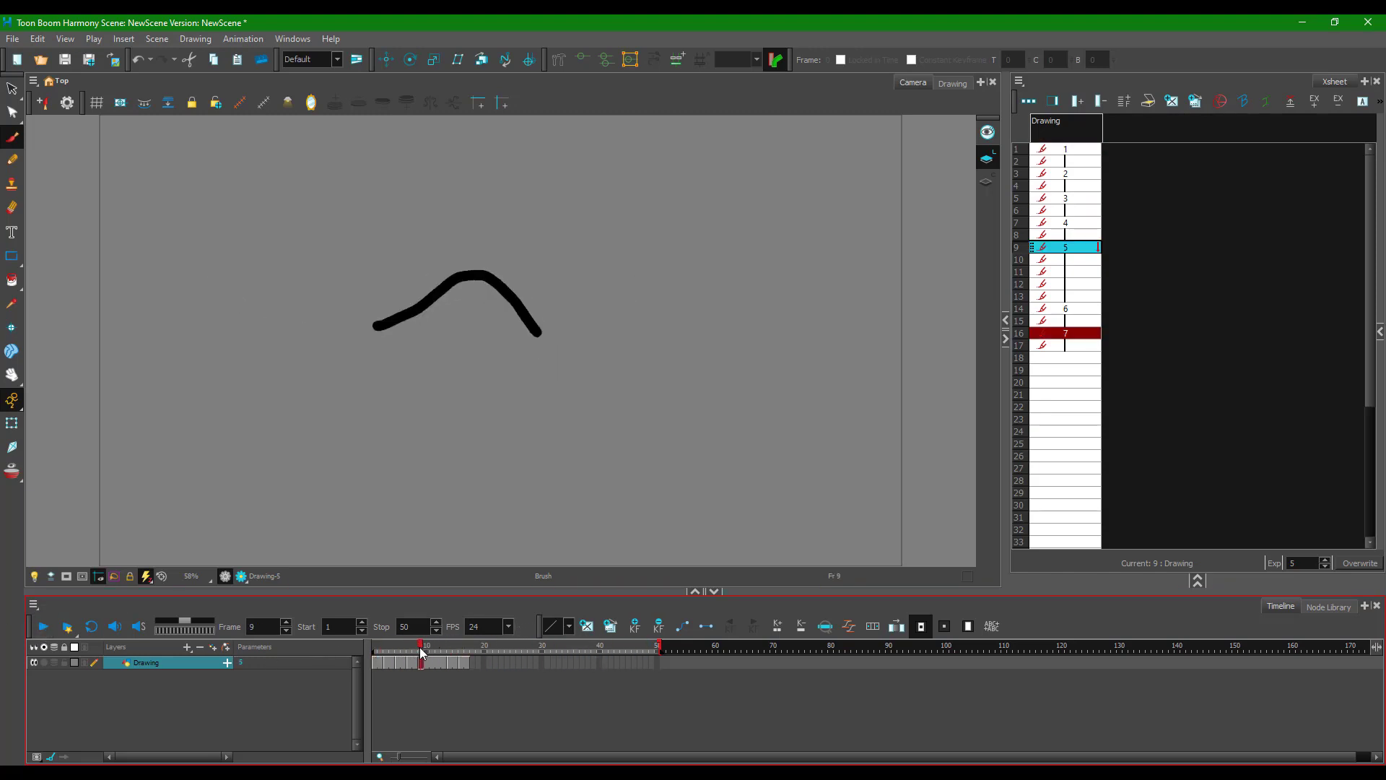
# Step: Replace the drawing held from frame 11 in the Xsheet with drawing 4, leaving drawing 5 on frames 9 and 10
pyautogui.click(1081, 272)
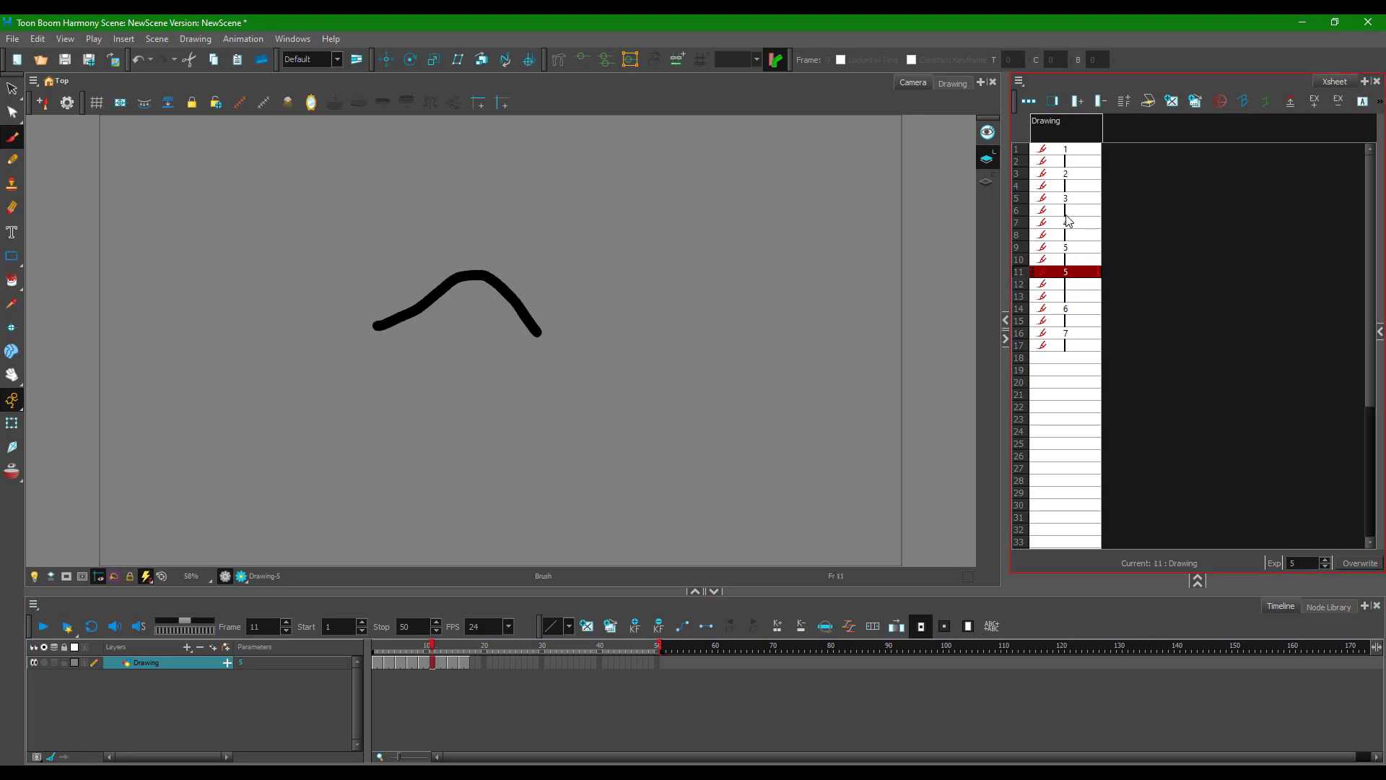
pyautogui.click(1070, 283)
pyautogui.click(1069, 275)
pyautogui.doubleClick(1068, 277)
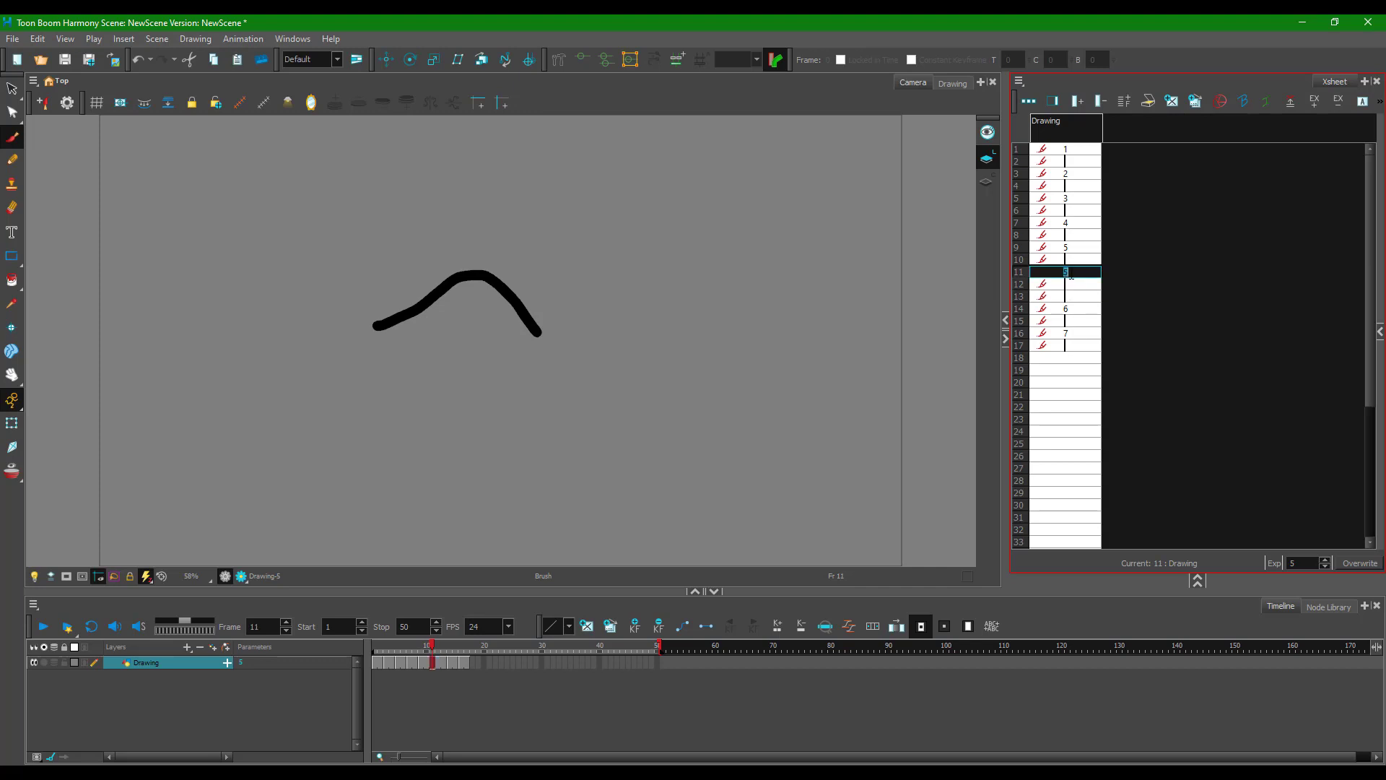
pyautogui.write('4')
pyautogui.press('Return')
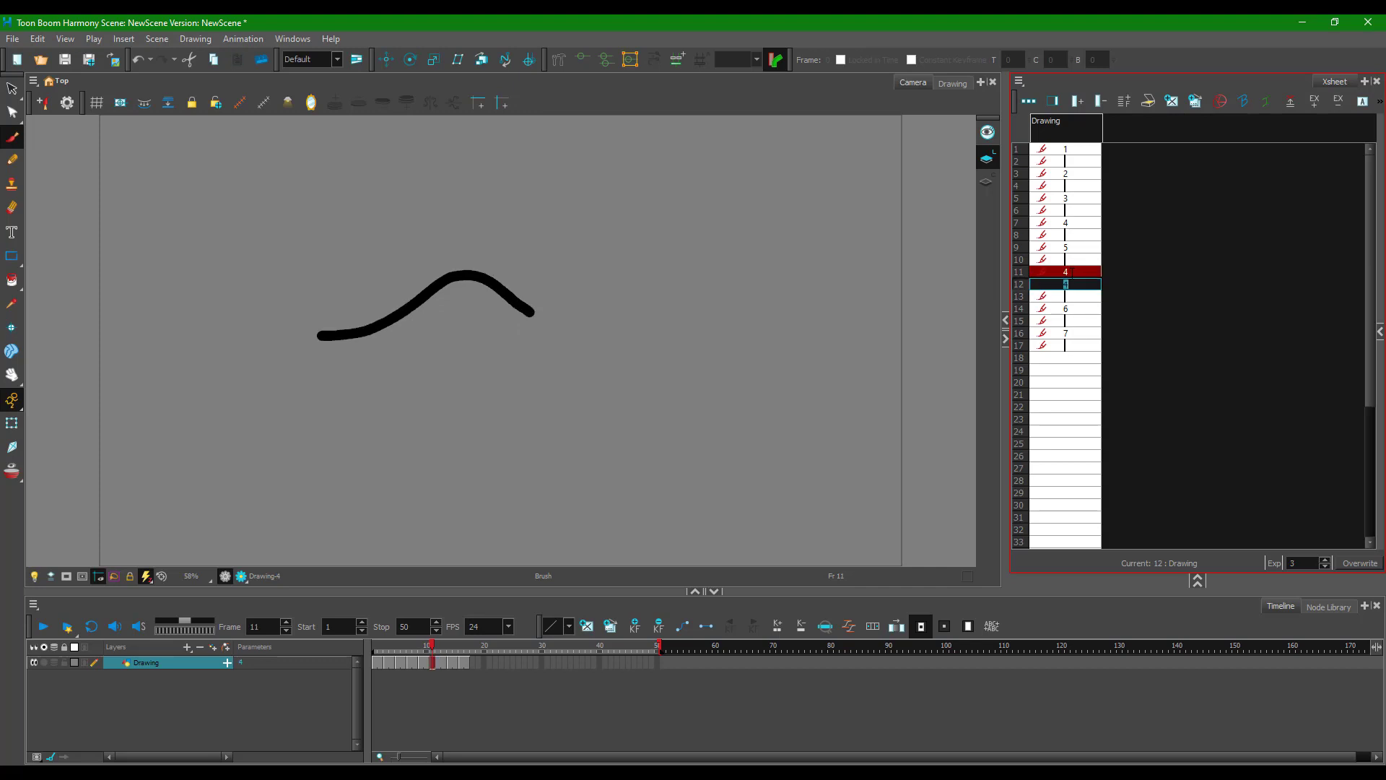
pyautogui.press('Return')
pyautogui.click(1074, 274)
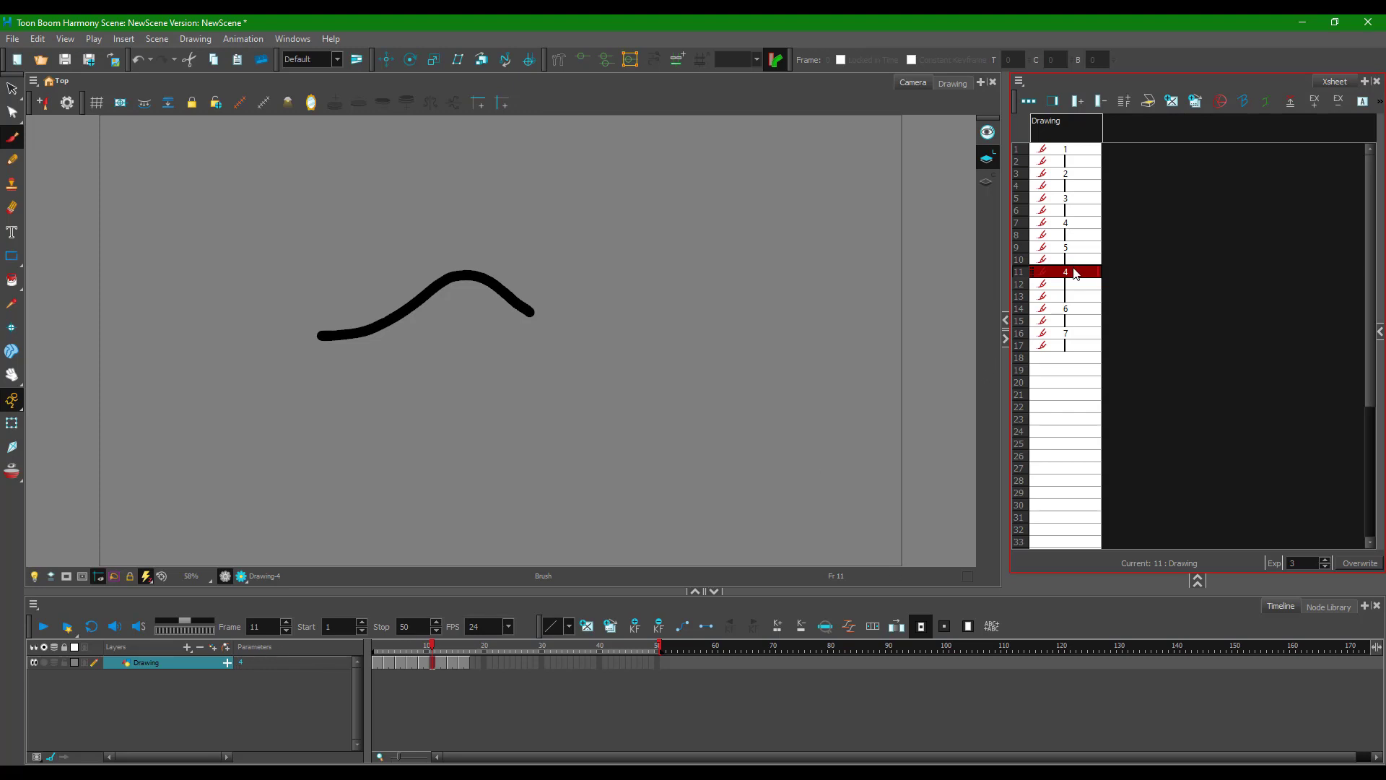
# Step: Play the animation from frame 1 to check the return to drawing 4 at frame 11
pyautogui.moveTo(408, 643); pyautogui.dragTo(342, 653)
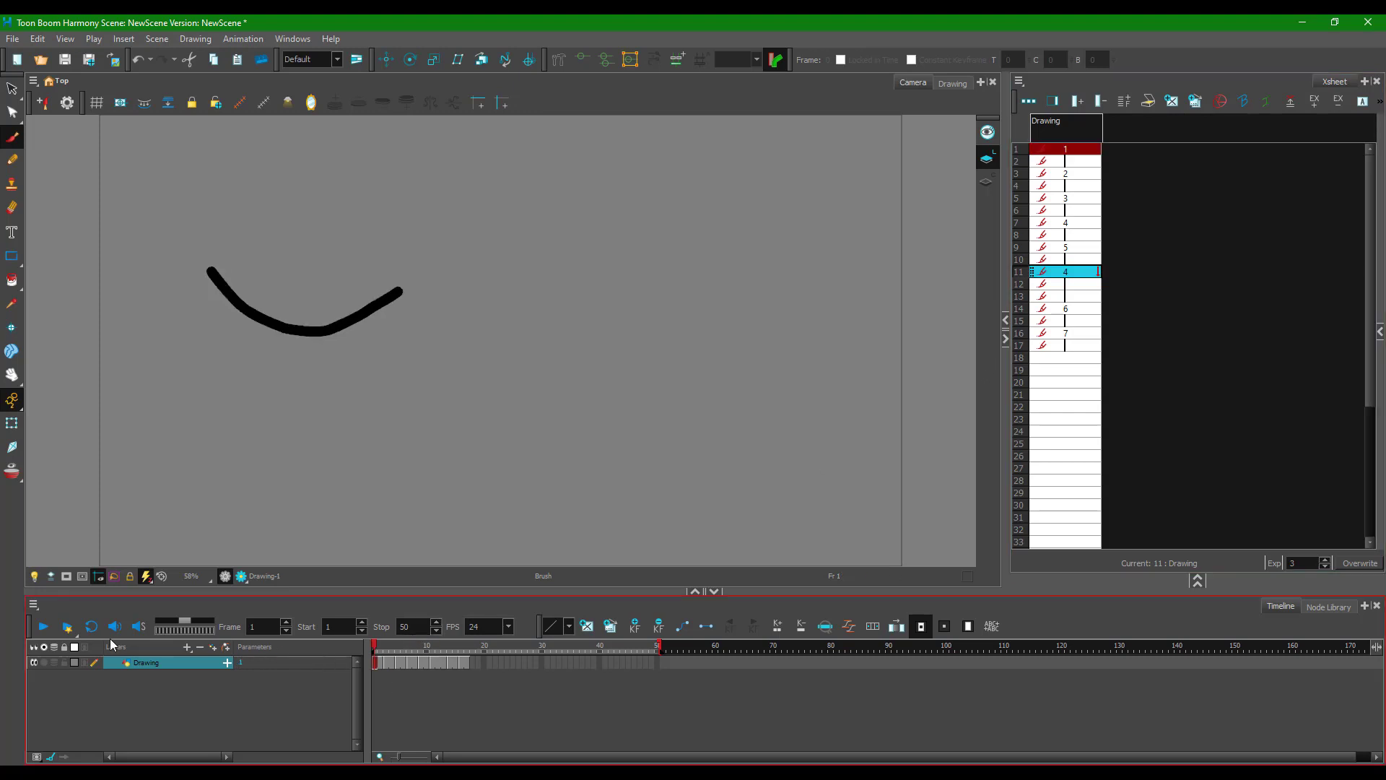
pyautogui.click(42, 629)
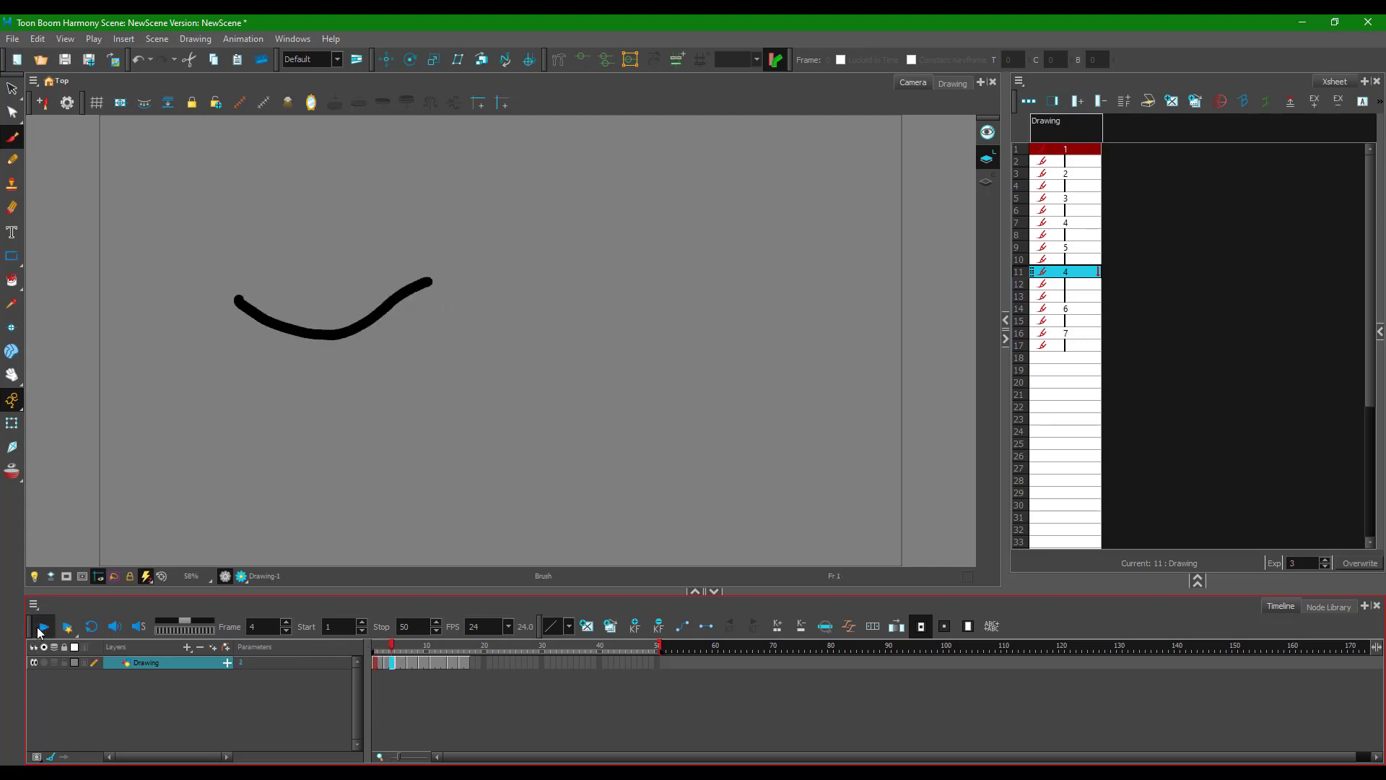
pyautogui.click(436, 644)
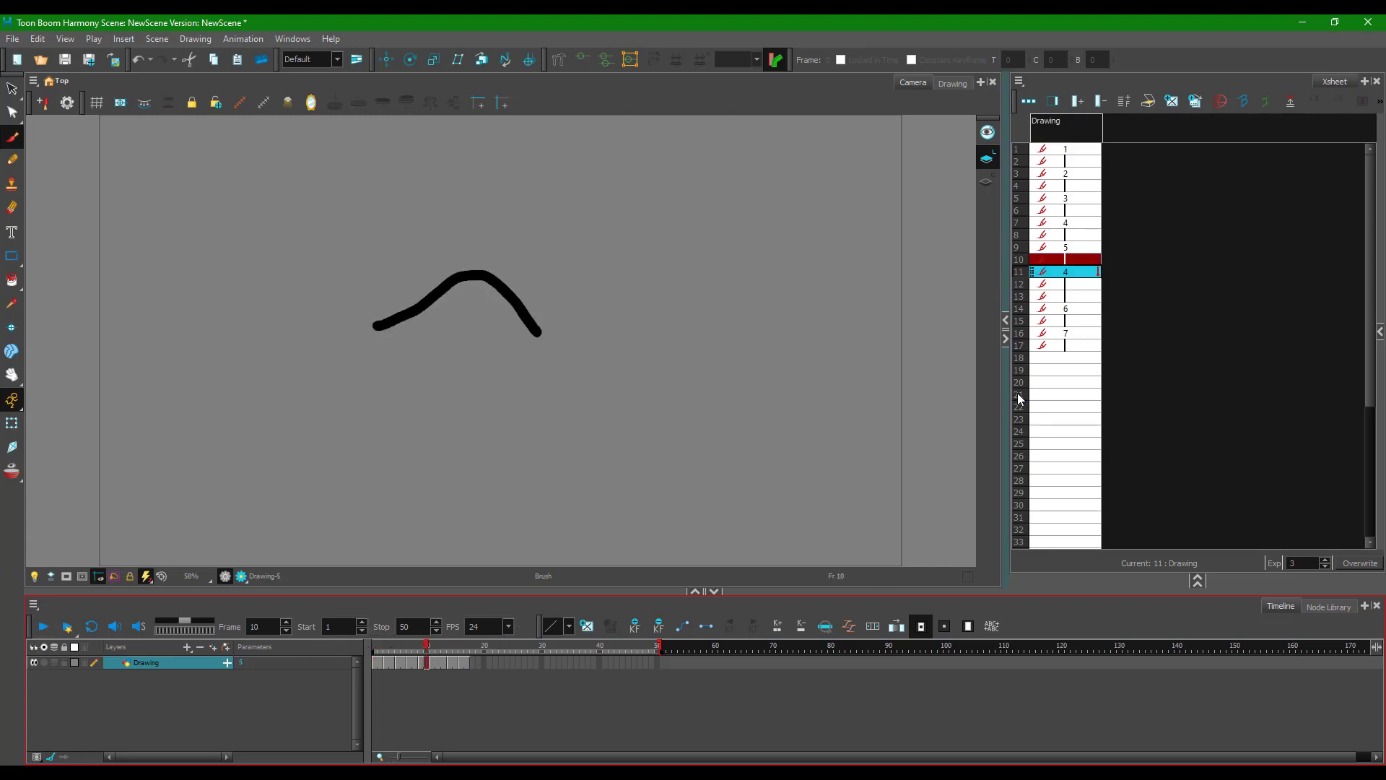
# Step: Assign drawing 3 to frame 12 and drawing 4 to frame 13 in the Xsheet
pyautogui.click(1076, 289)
pyautogui.doubleClick(1075, 289)
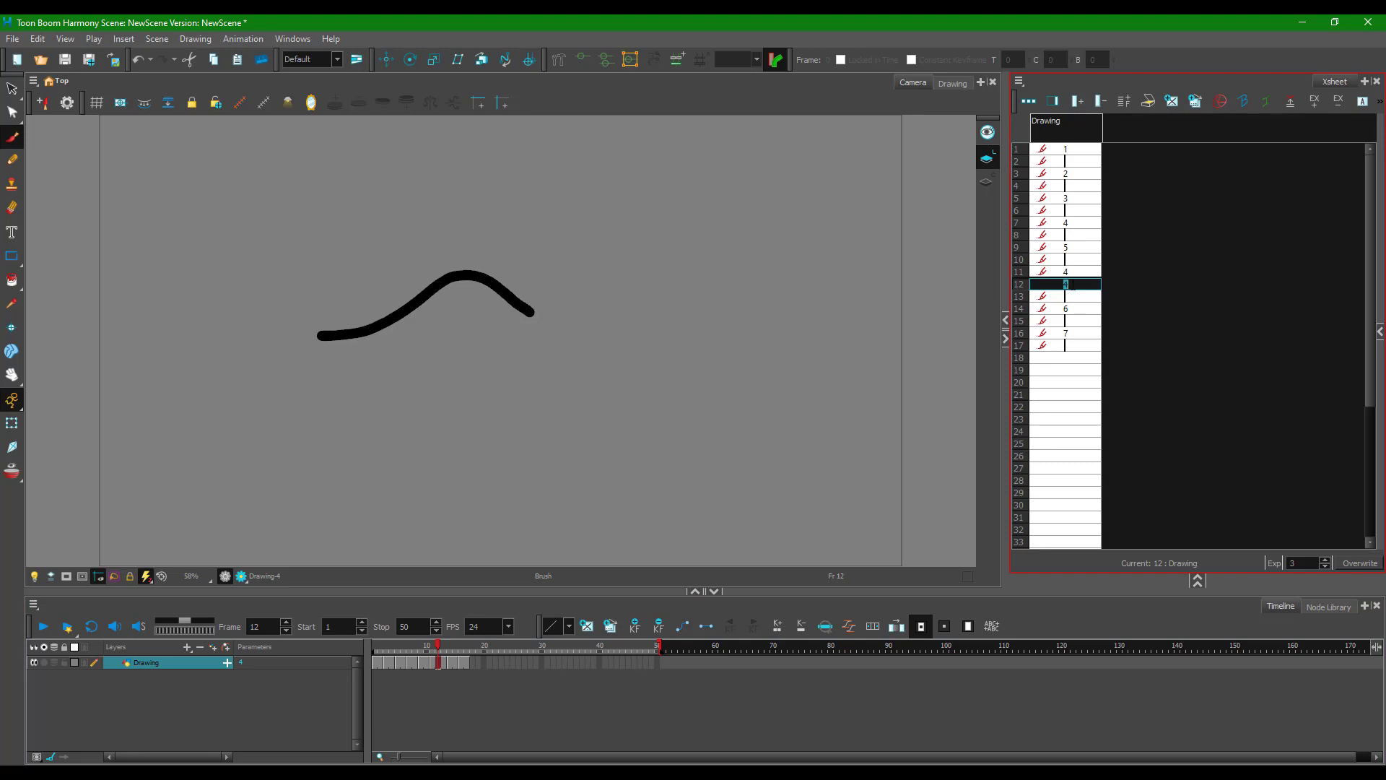
pyautogui.press('Return')
pyautogui.doubleClick(1075, 298)
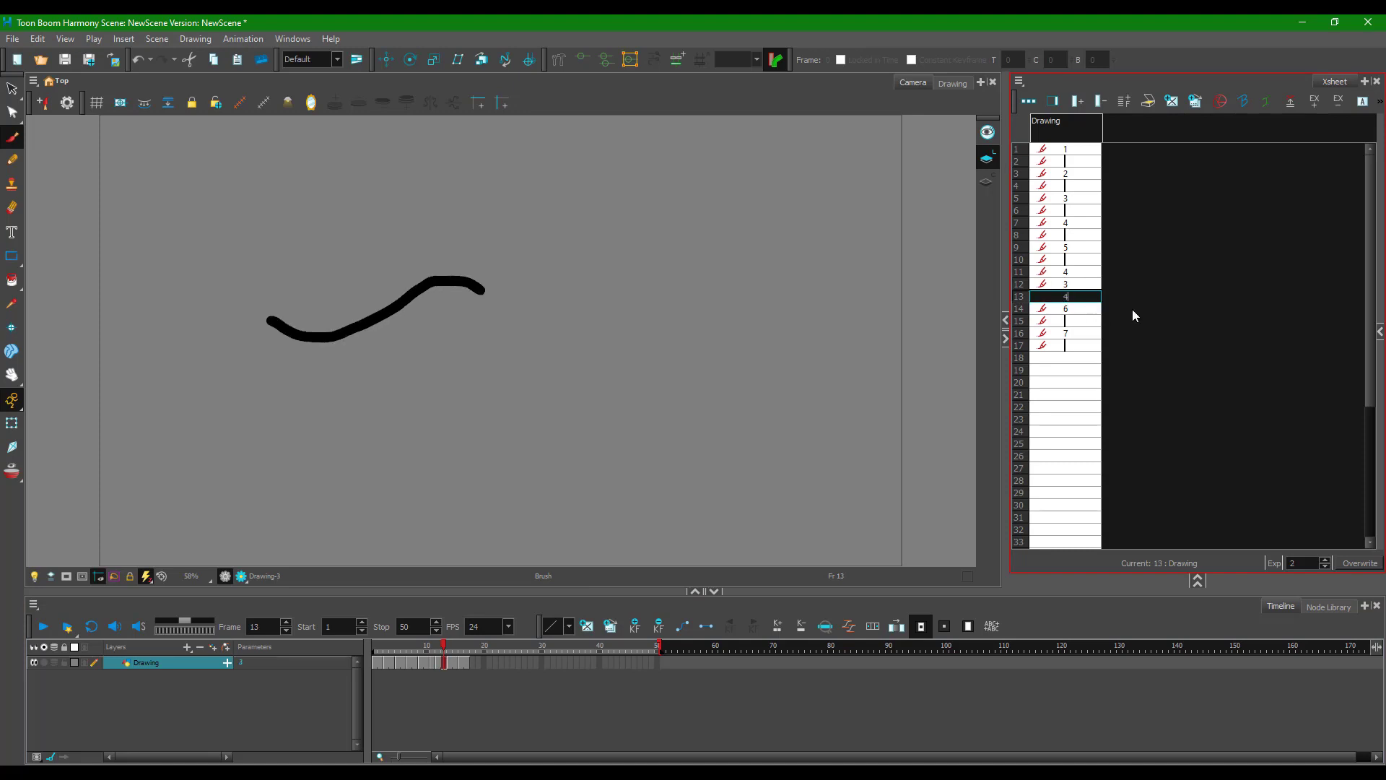
pyautogui.write('4')
pyautogui.press('Return')
pyautogui.click(1074, 297)
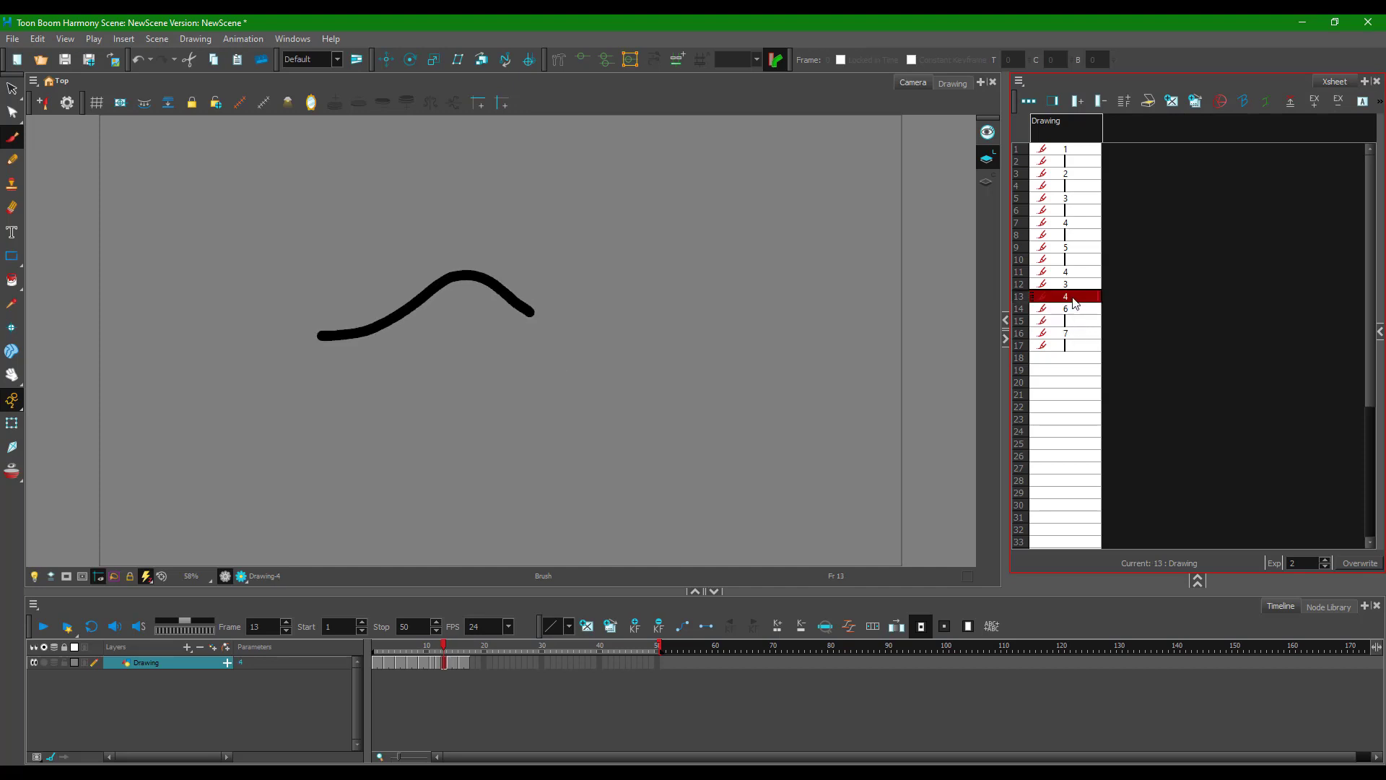
# Step: Extend the exposure of frame 13 by two frames and replace the added frames 14 and 15 with drawing 5
pyautogui.press('+')
pyautogui.press('+')
pyautogui.click(1079, 310)
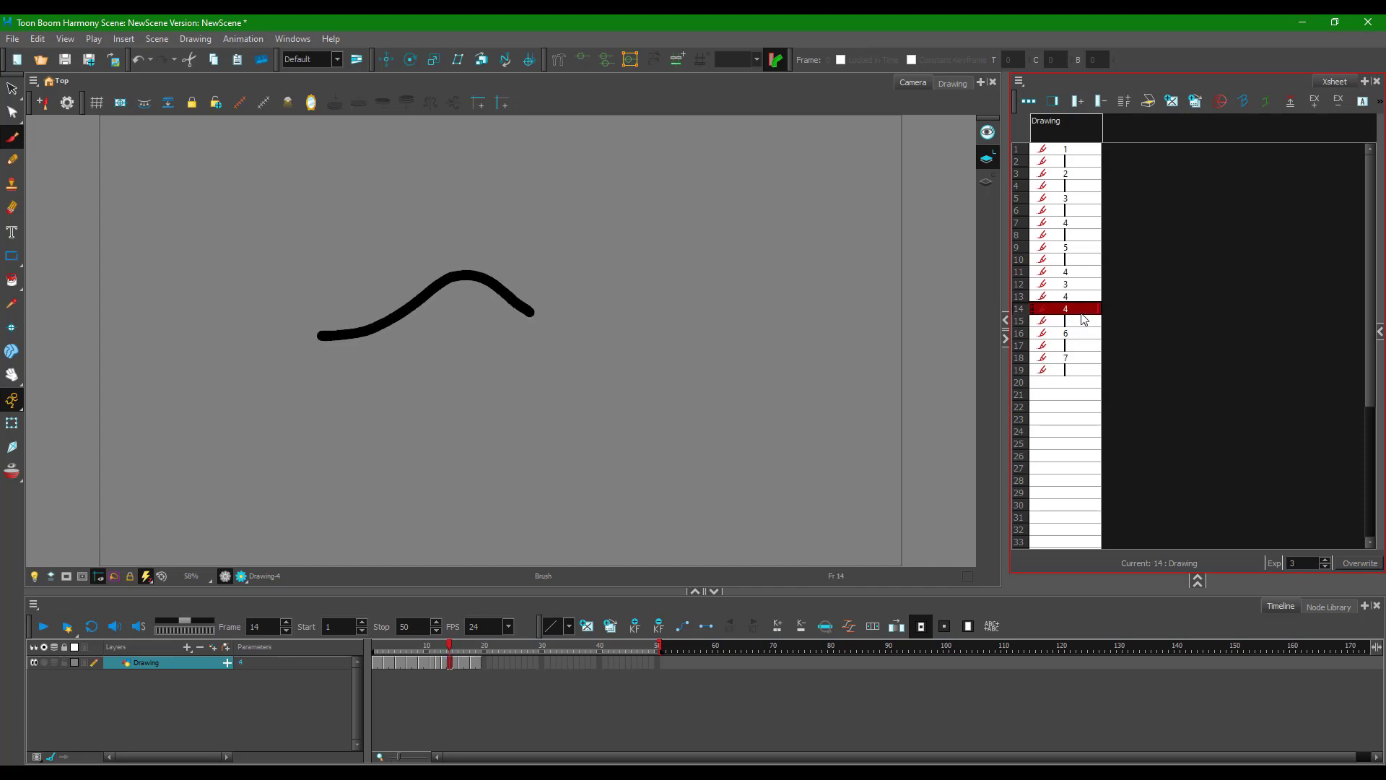
pyautogui.doubleClick(1065, 310)
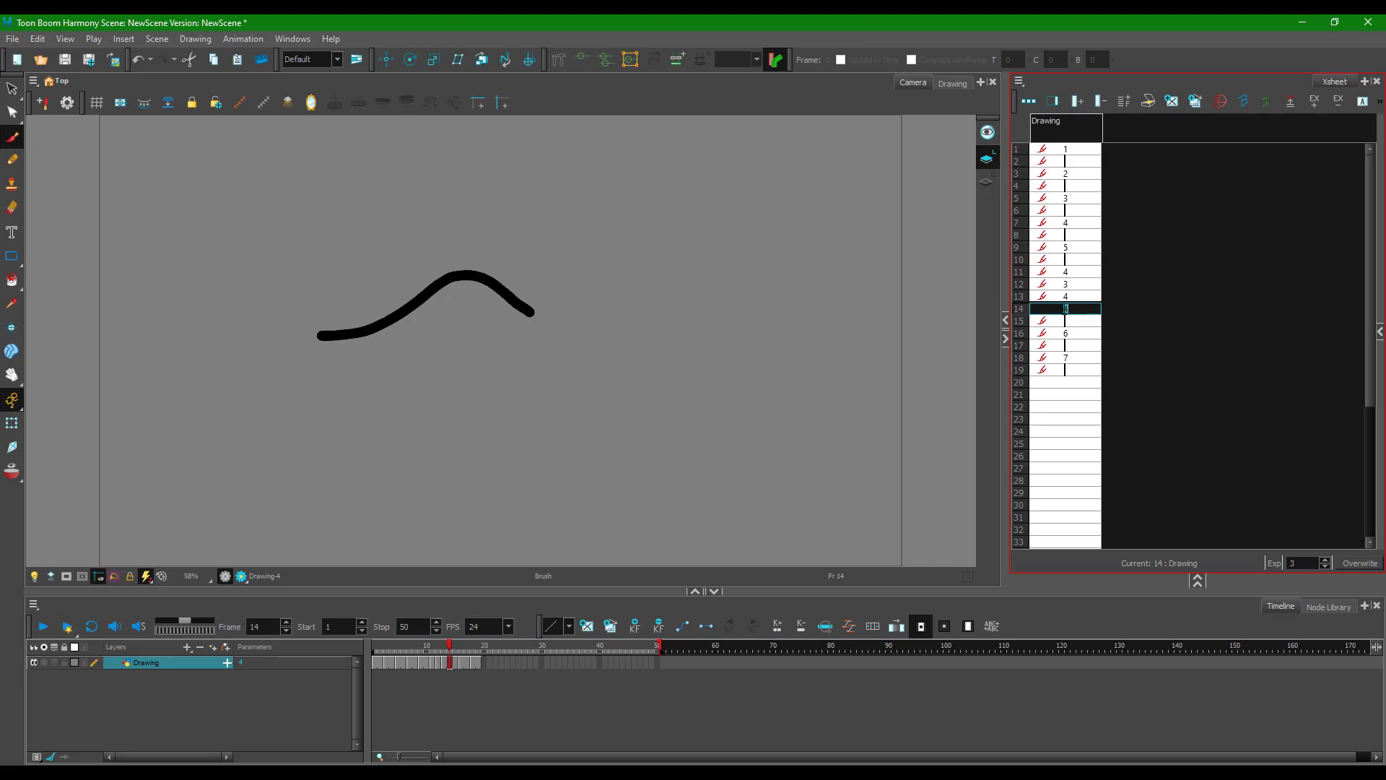
pyautogui.press('Return')
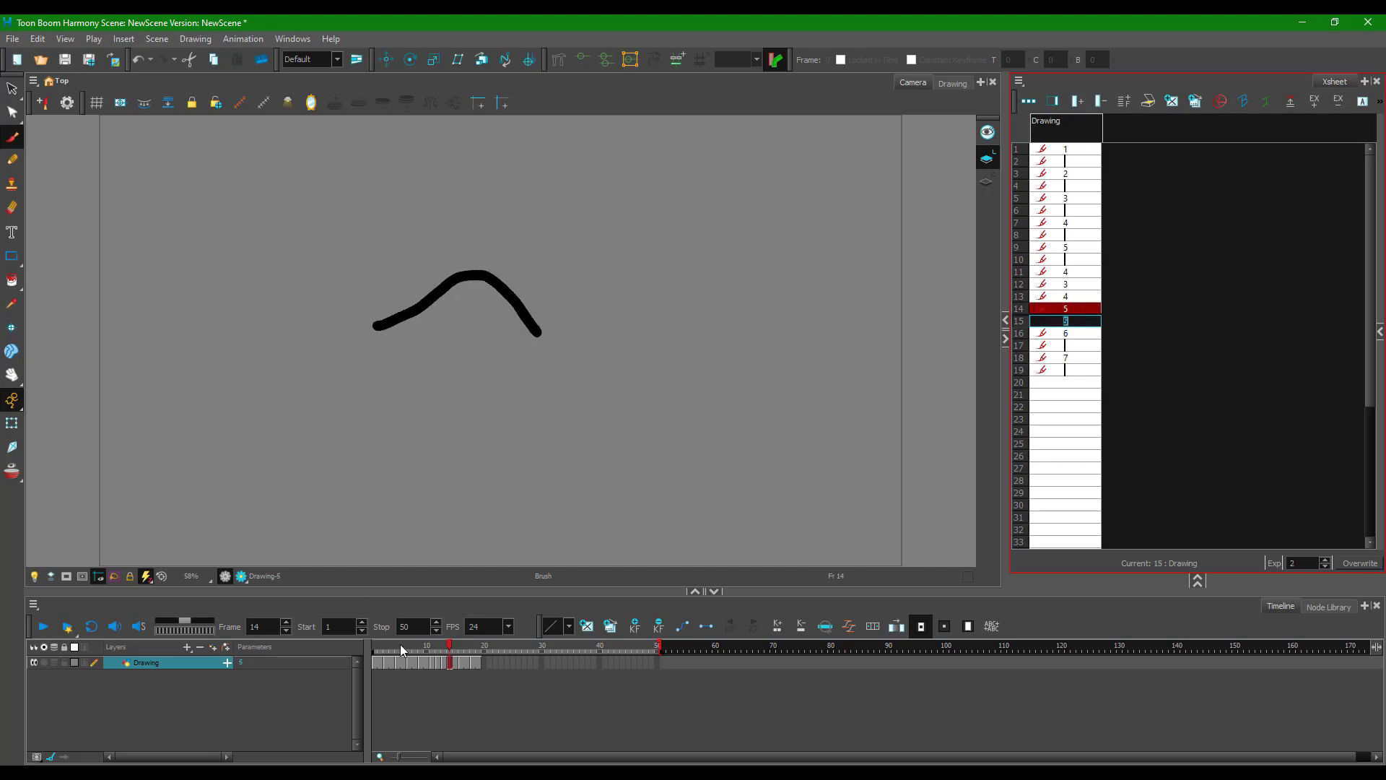
# Step: Play the animation from frame 1 to check the back-and-forth between drawings 3, 4 and 5
pyautogui.click(172, 631)
pyautogui.click(43, 626)
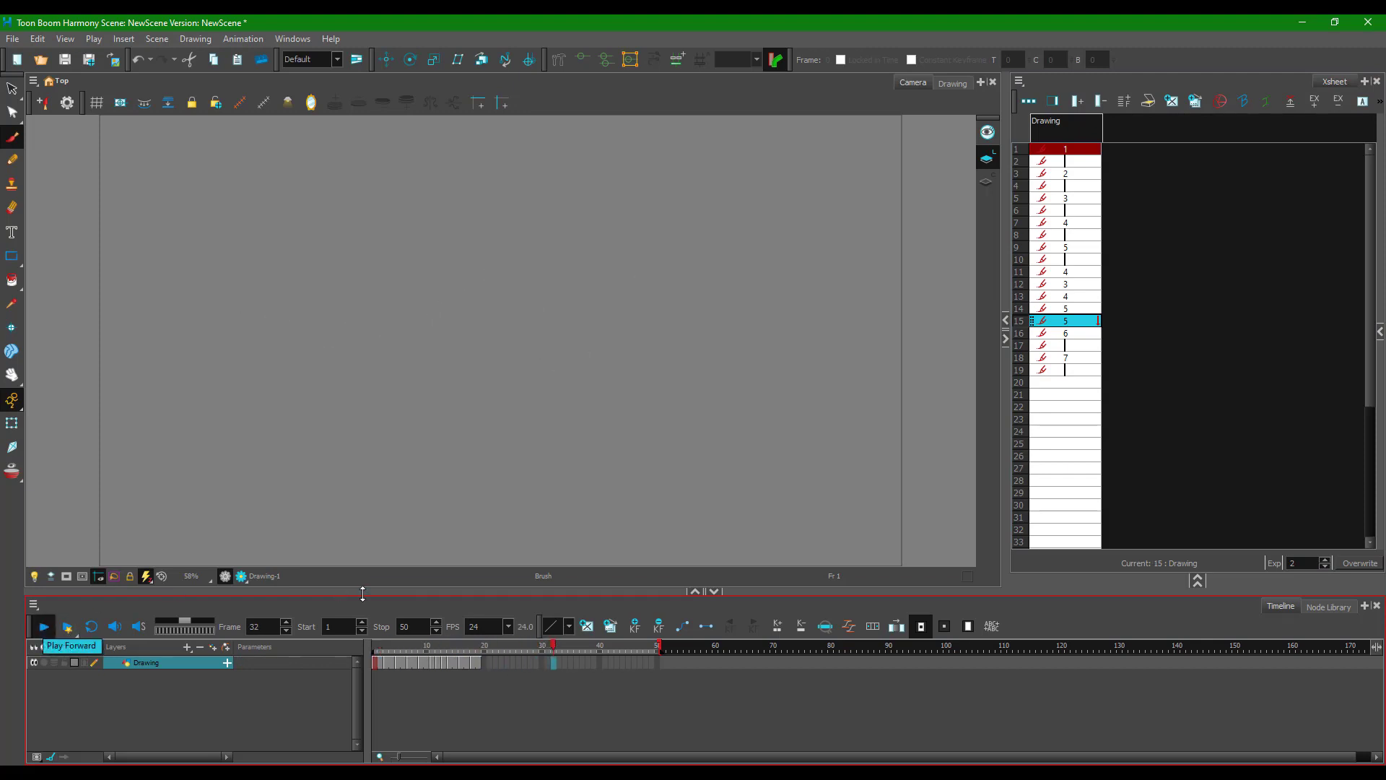
pyautogui.click(40, 629)
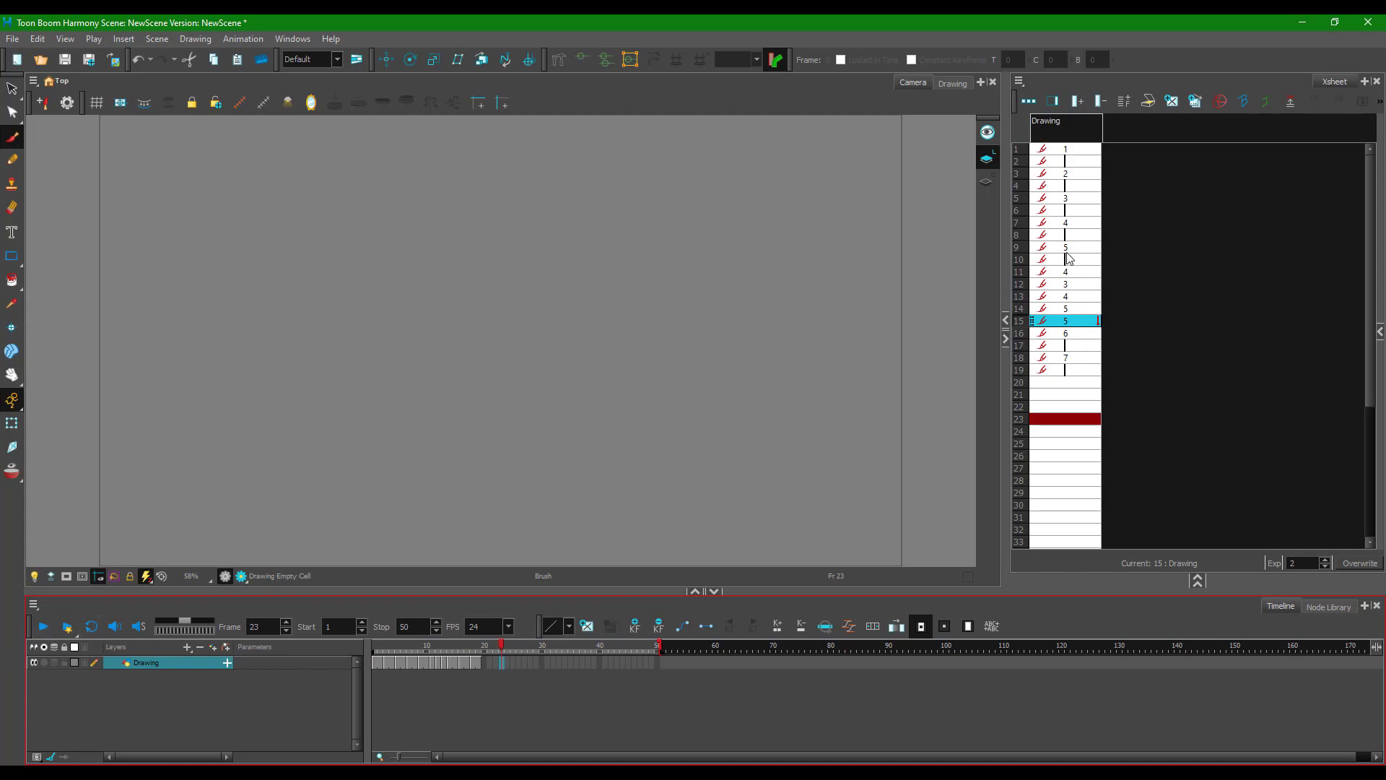
pyautogui.click(1070, 370)
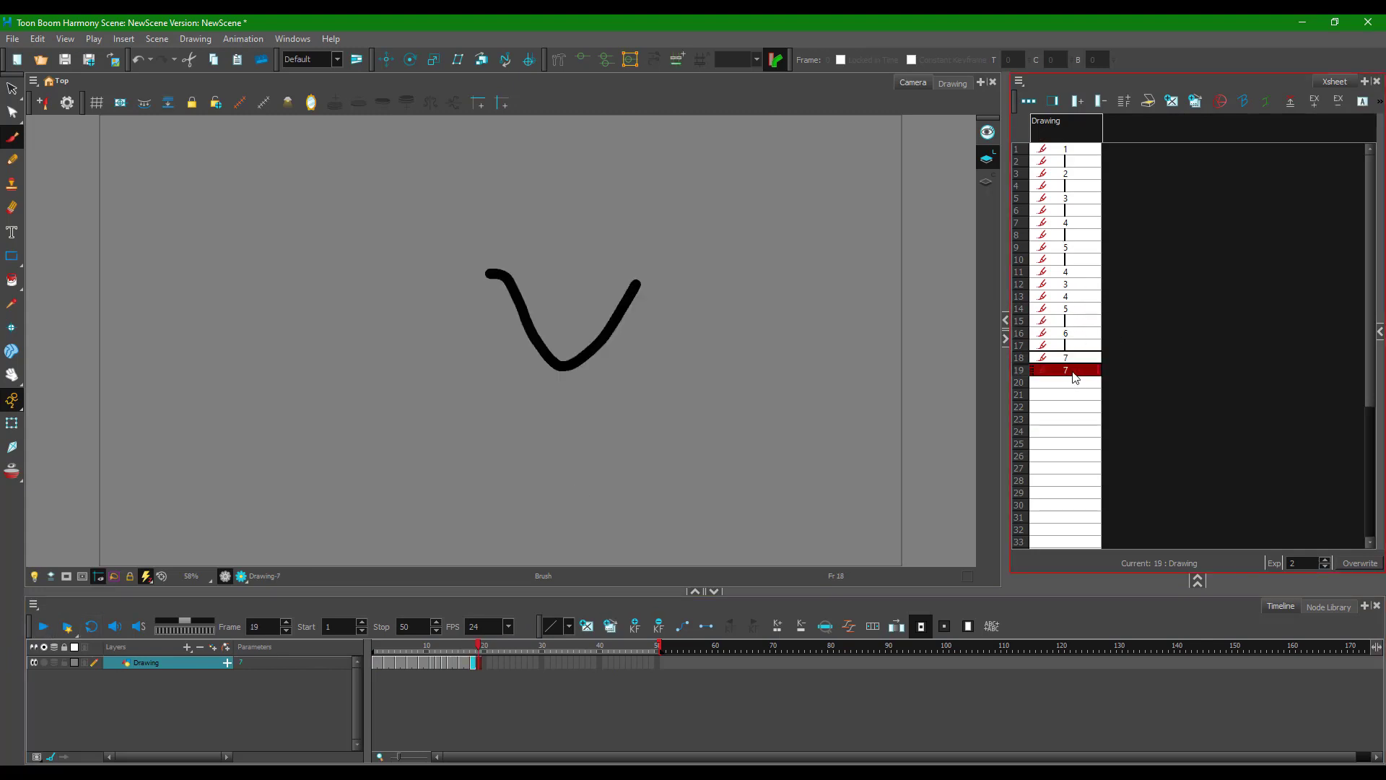
pyautogui.doubleClick(1070, 371)
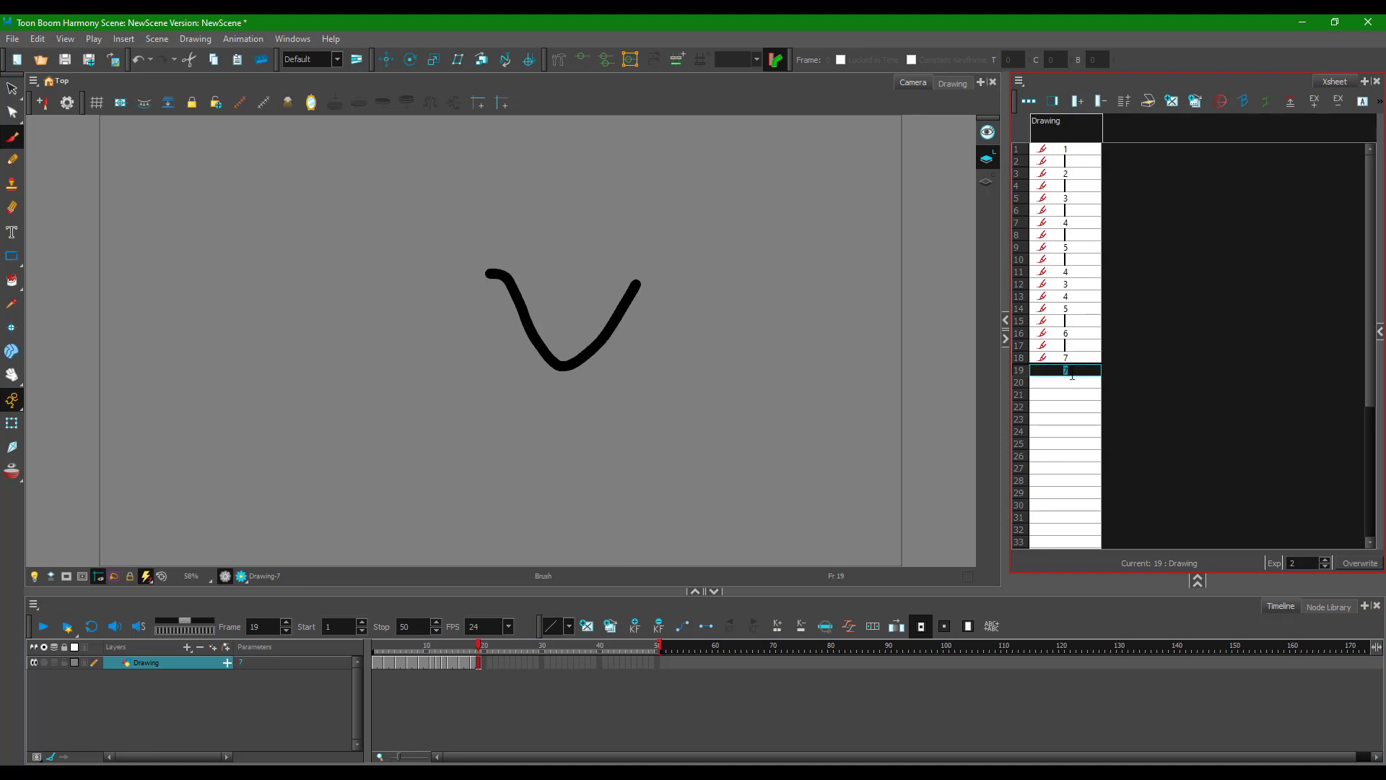
pyautogui.click(1093, 434)
# Step: Assign drawing 4 to the empty frame 22 in the Xsheet
pyautogui.click(1065, 394)
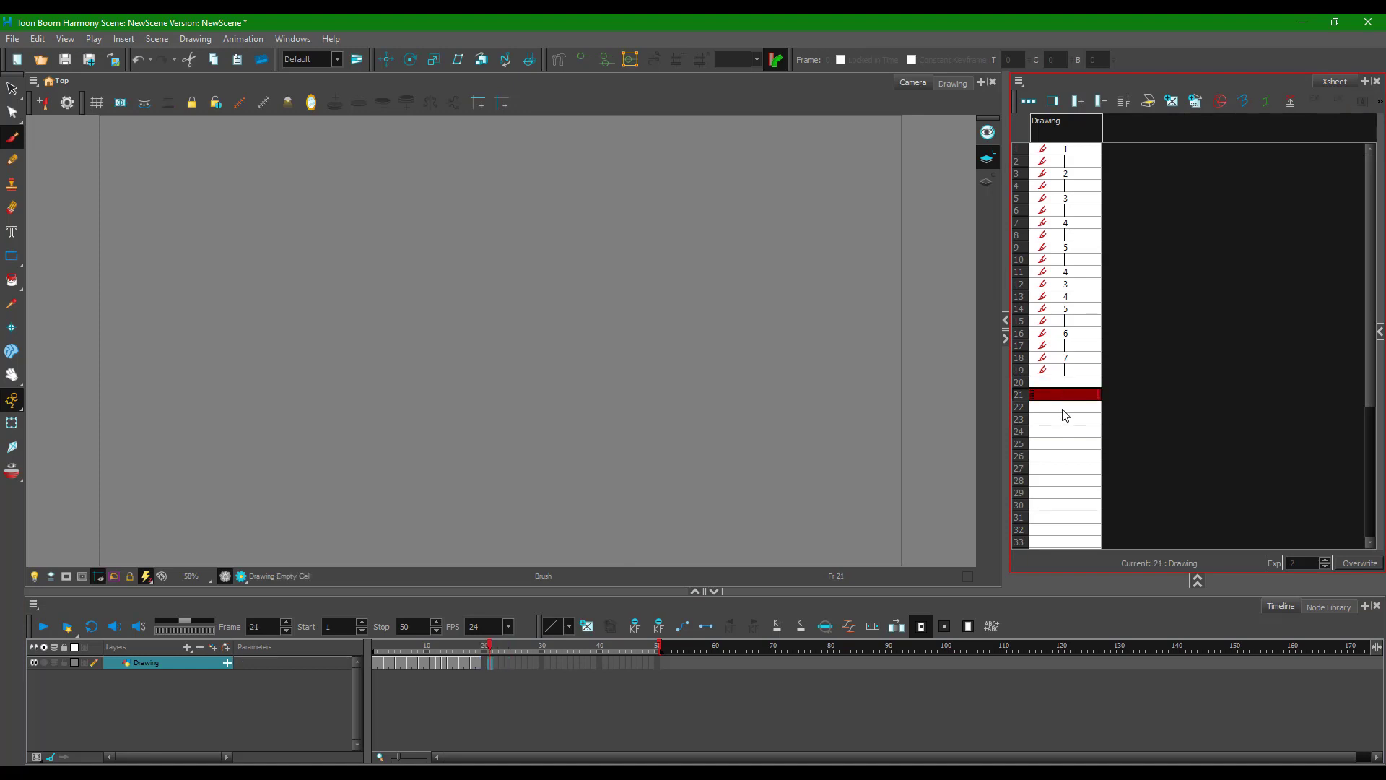
pyautogui.doubleClick(1063, 410)
pyautogui.write('4')
pyautogui.press('Return')
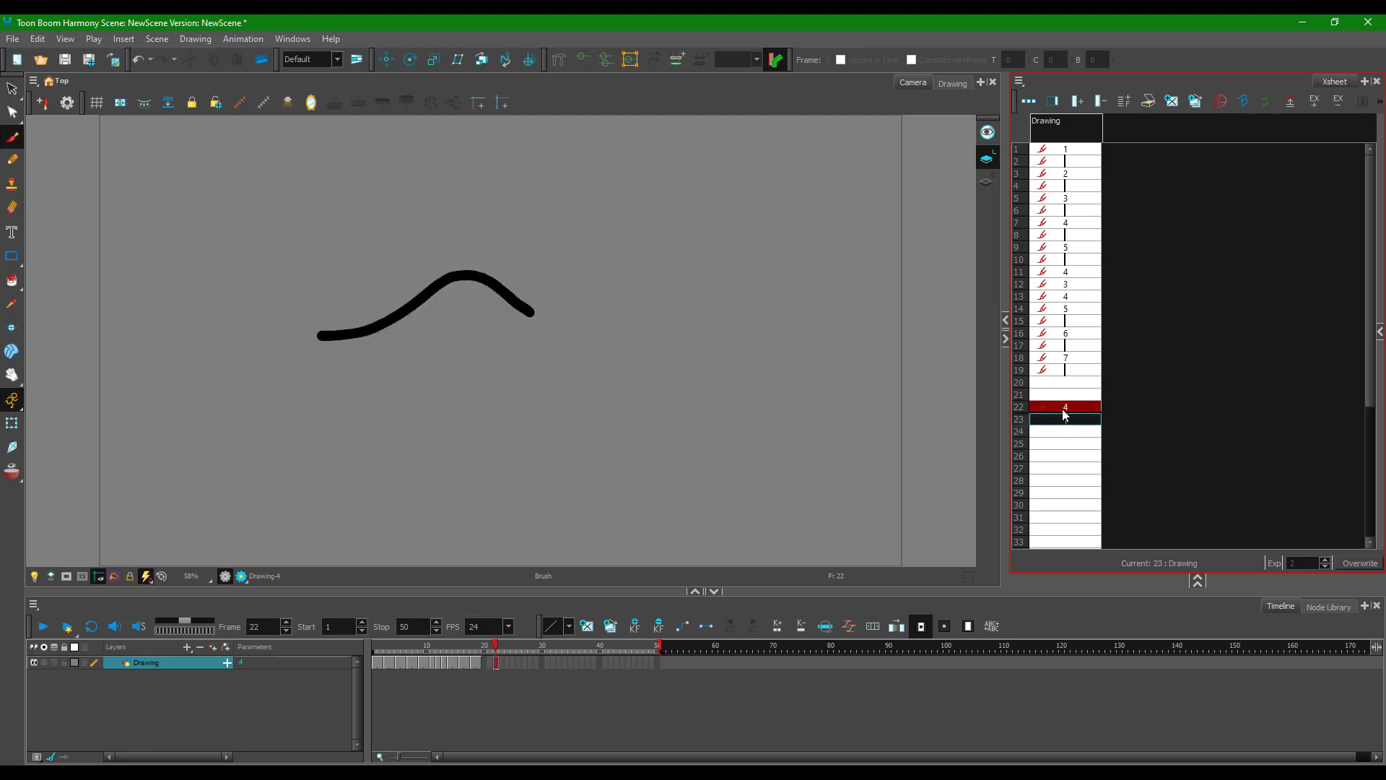
# Step: Fill the empty frames 20 and 21 in the Xsheet with drawing 4
pyautogui.click(1096, 325)
pyautogui.click(1099, 382)
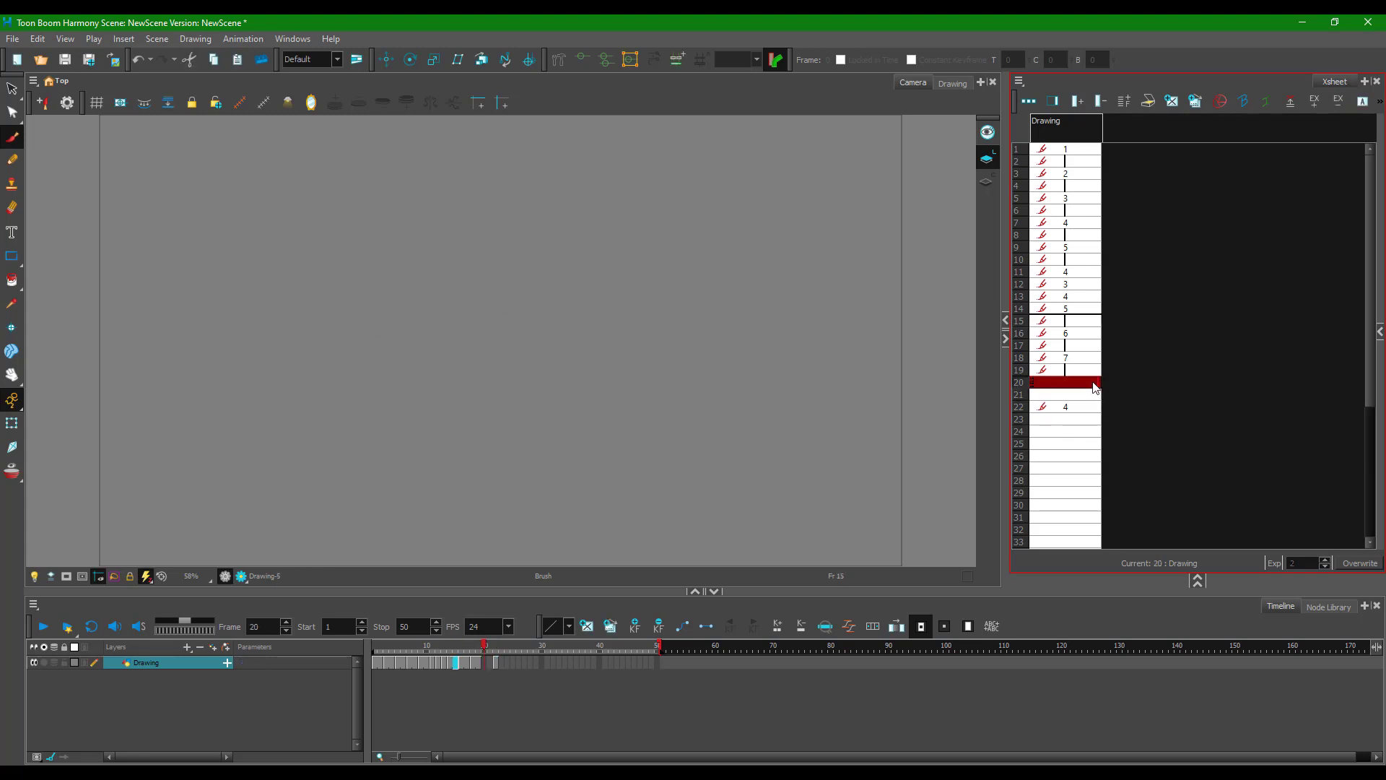
pyautogui.click(1085, 394)
pyautogui.click(1084, 383)
pyautogui.click(1084, 393)
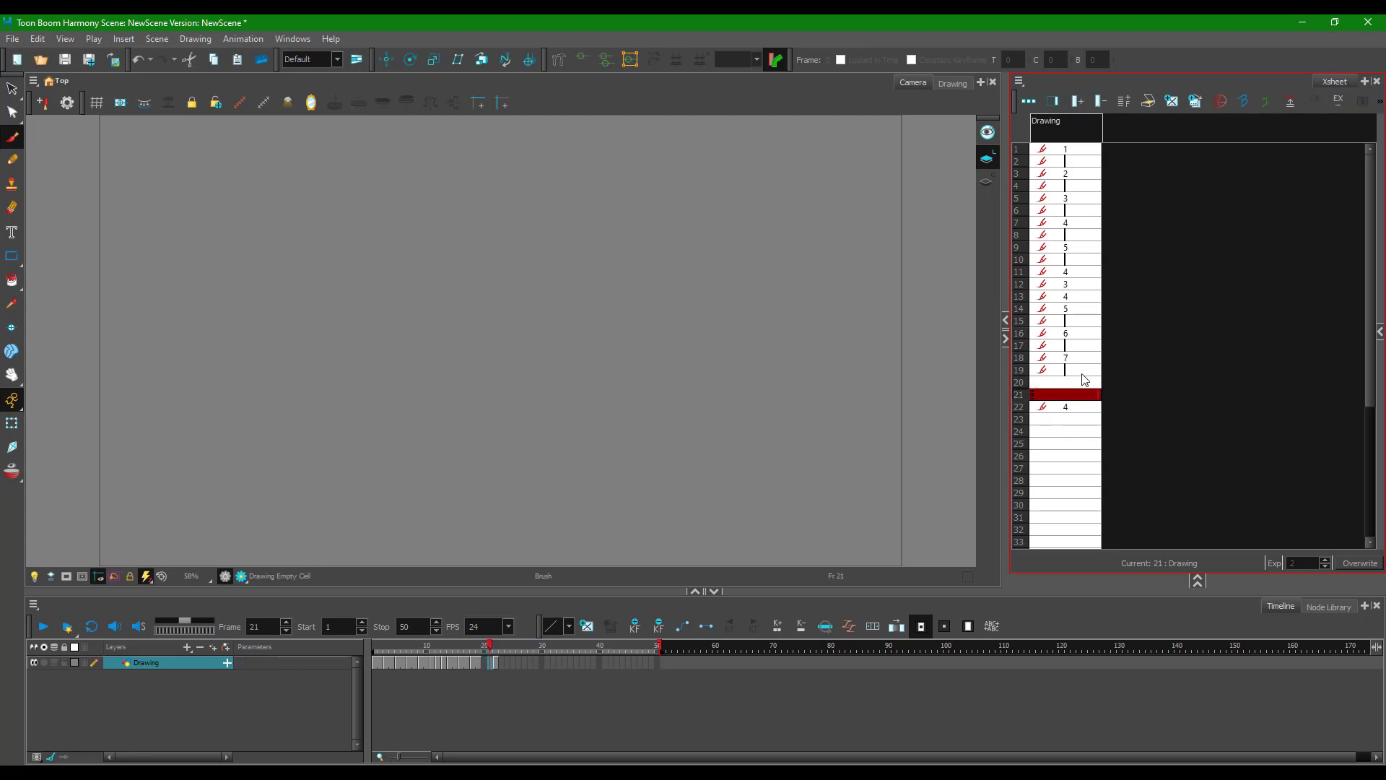
pyautogui.doubleClick(1074, 395)
pyautogui.write('4')
pyautogui.doubleClick(1075, 384)
pyautogui.write('4')
pyautogui.click(1089, 429)
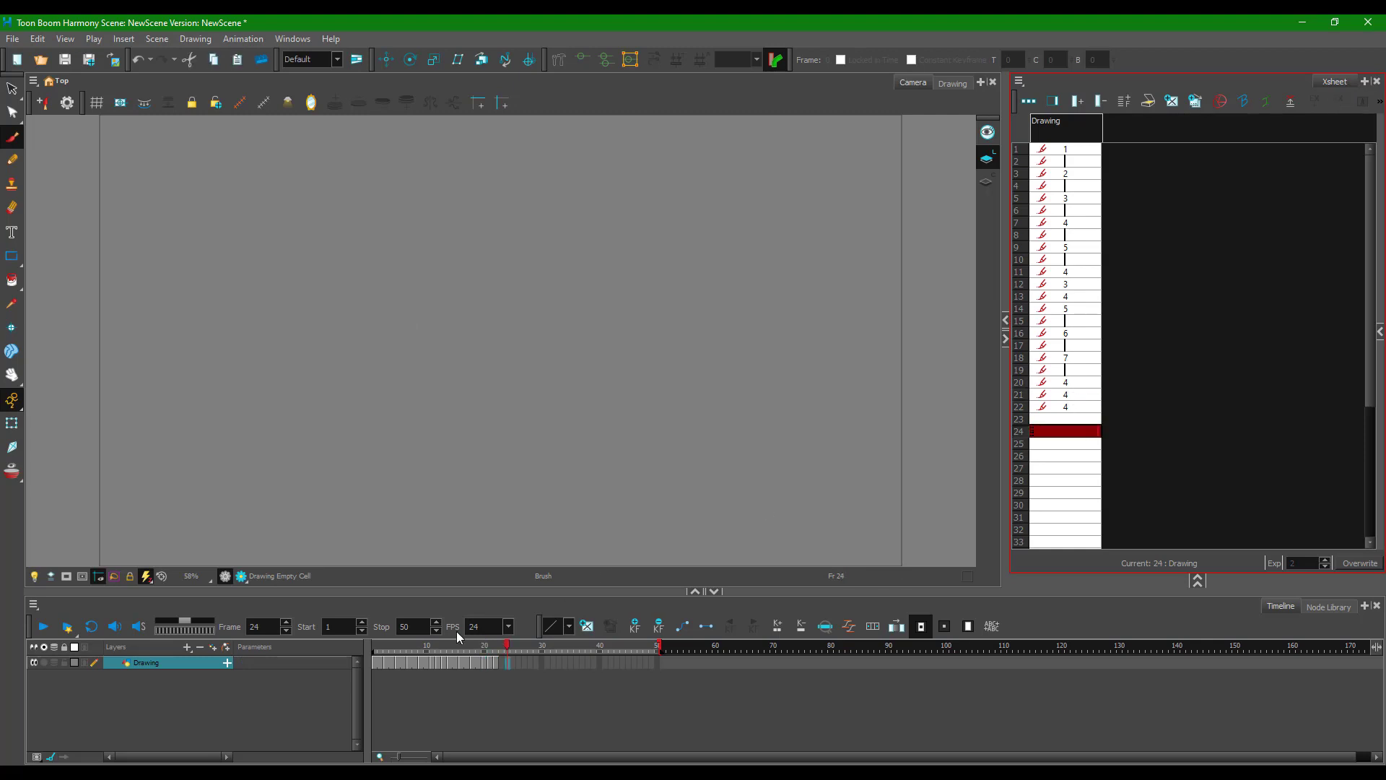
# Step: Play the animation to check the added drawing 4 frames after drawing 7, and return to frame 1
pyautogui.click(1072, 395)
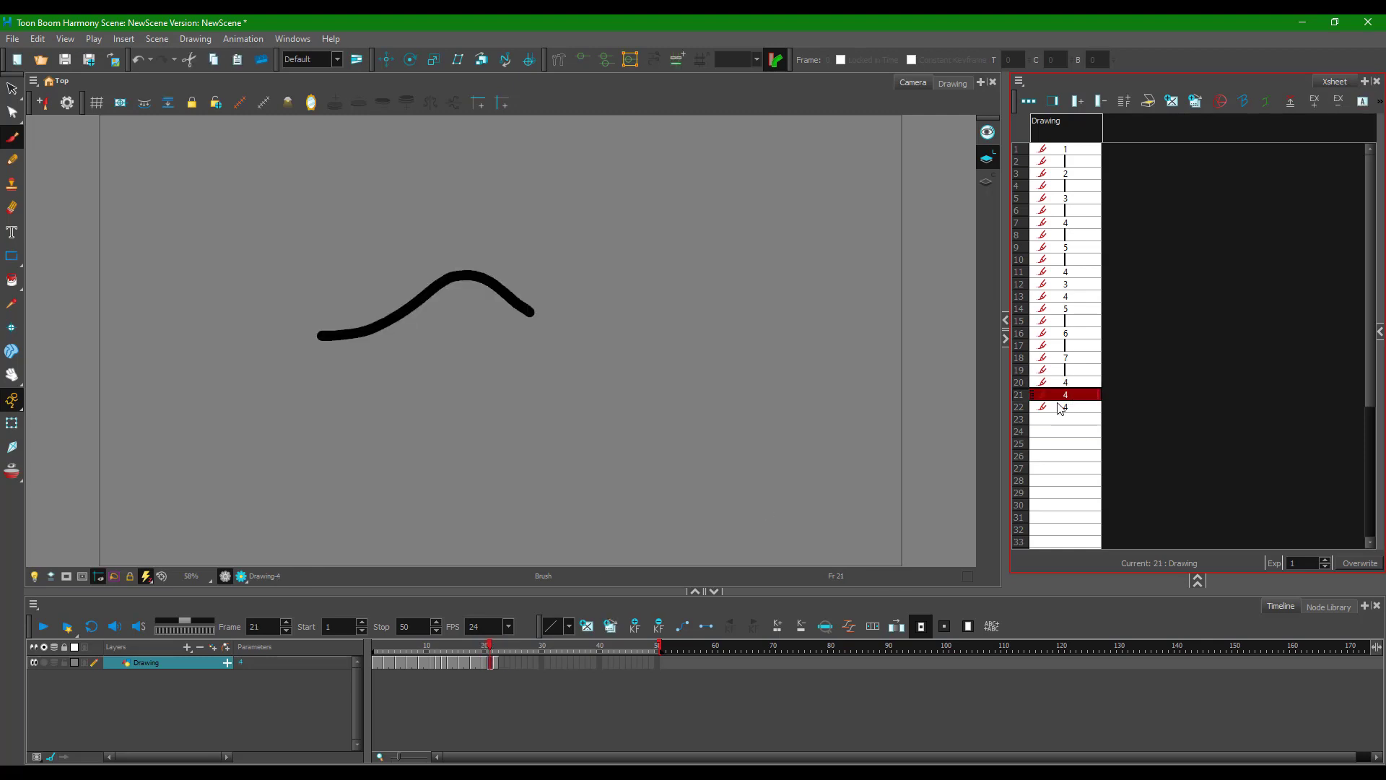
pyautogui.click(456, 643)
pyautogui.click(42, 626)
pyautogui.click(42, 626)
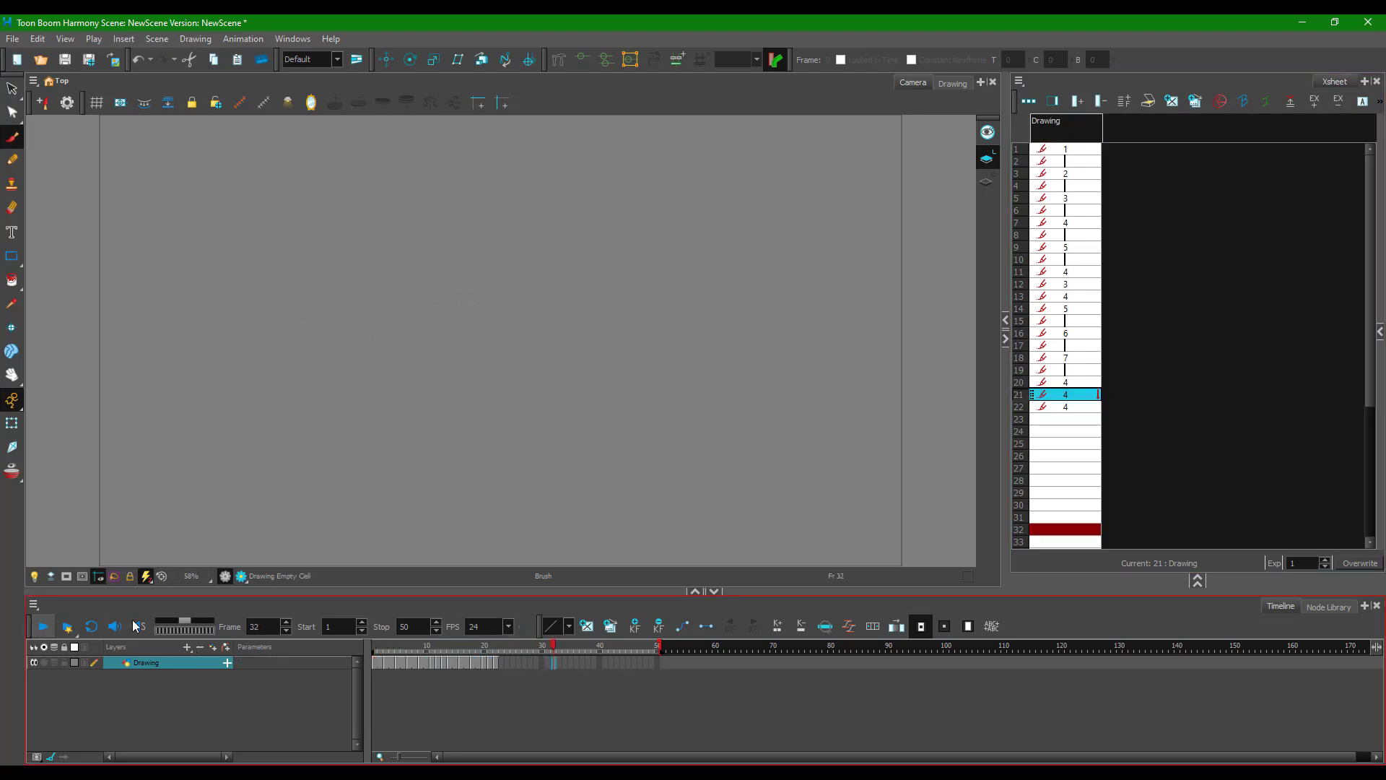
pyautogui.click(374, 646)
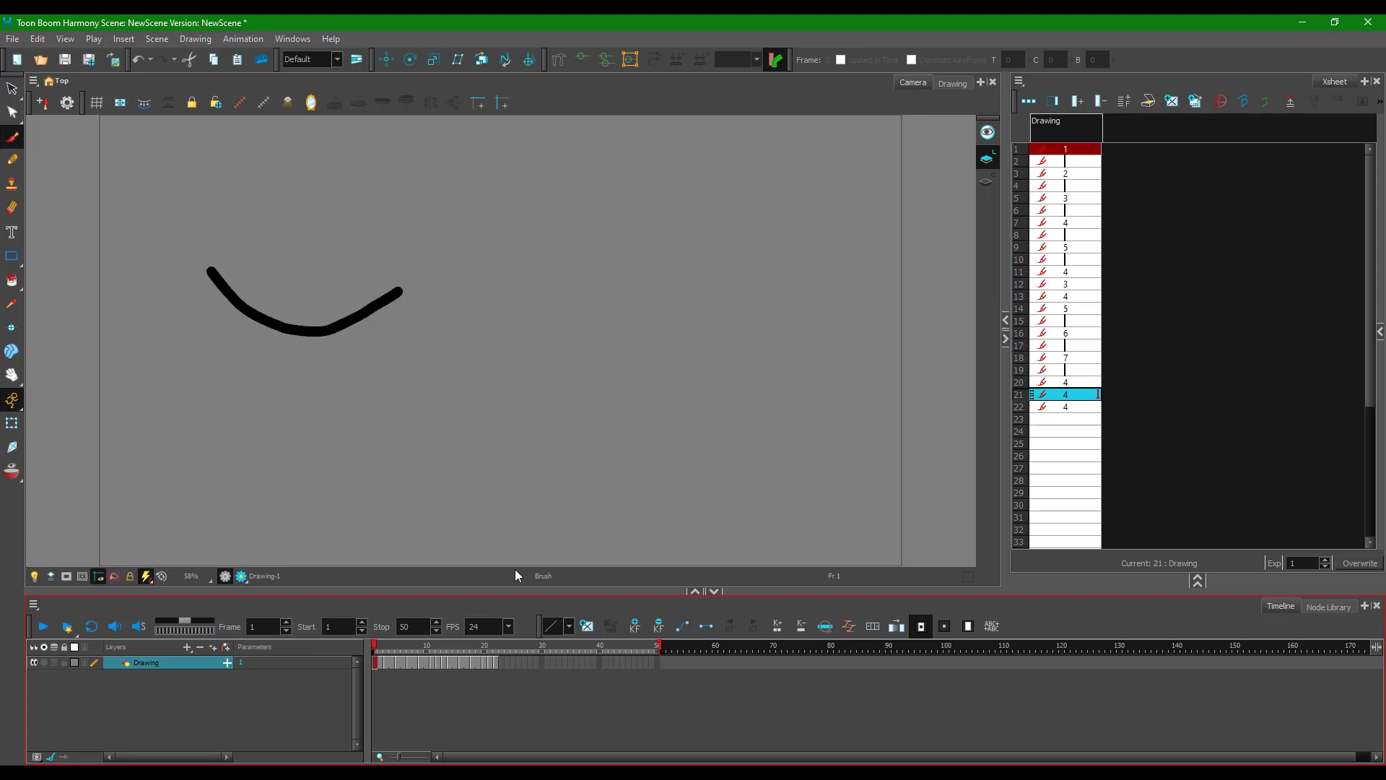
# Step: Assign drawing 6 to frame 20 and drawing 5 to frame 21, and enter drawing 4 at frame 23
pyautogui.click(1072, 367)
pyautogui.click(1069, 394)
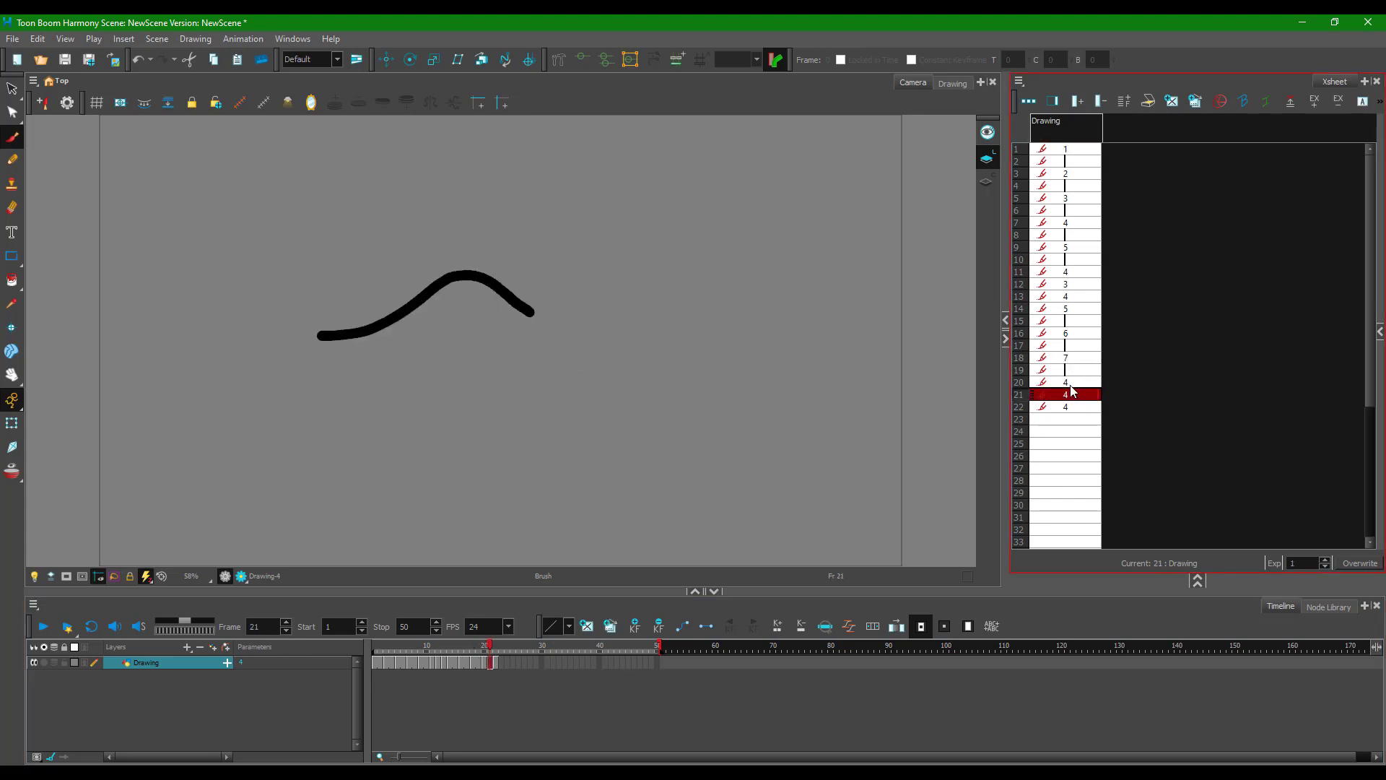
pyautogui.click(1075, 382)
pyautogui.doubleClick(1070, 386)
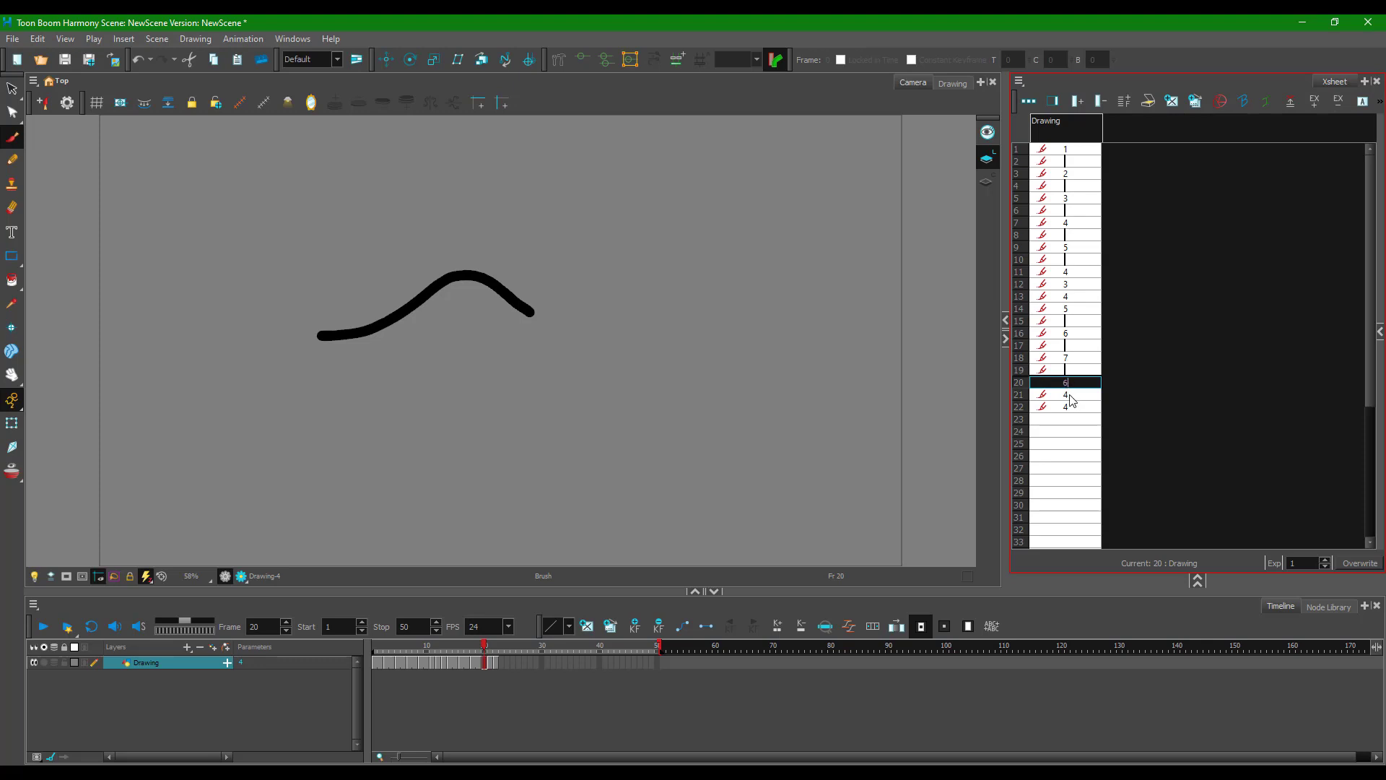
pyautogui.doubleClick(1070, 395)
pyautogui.write('5')
pyautogui.click(1066, 409)
pyautogui.doubleClick(1068, 420)
pyautogui.write('4')
pyautogui.click(1066, 433)
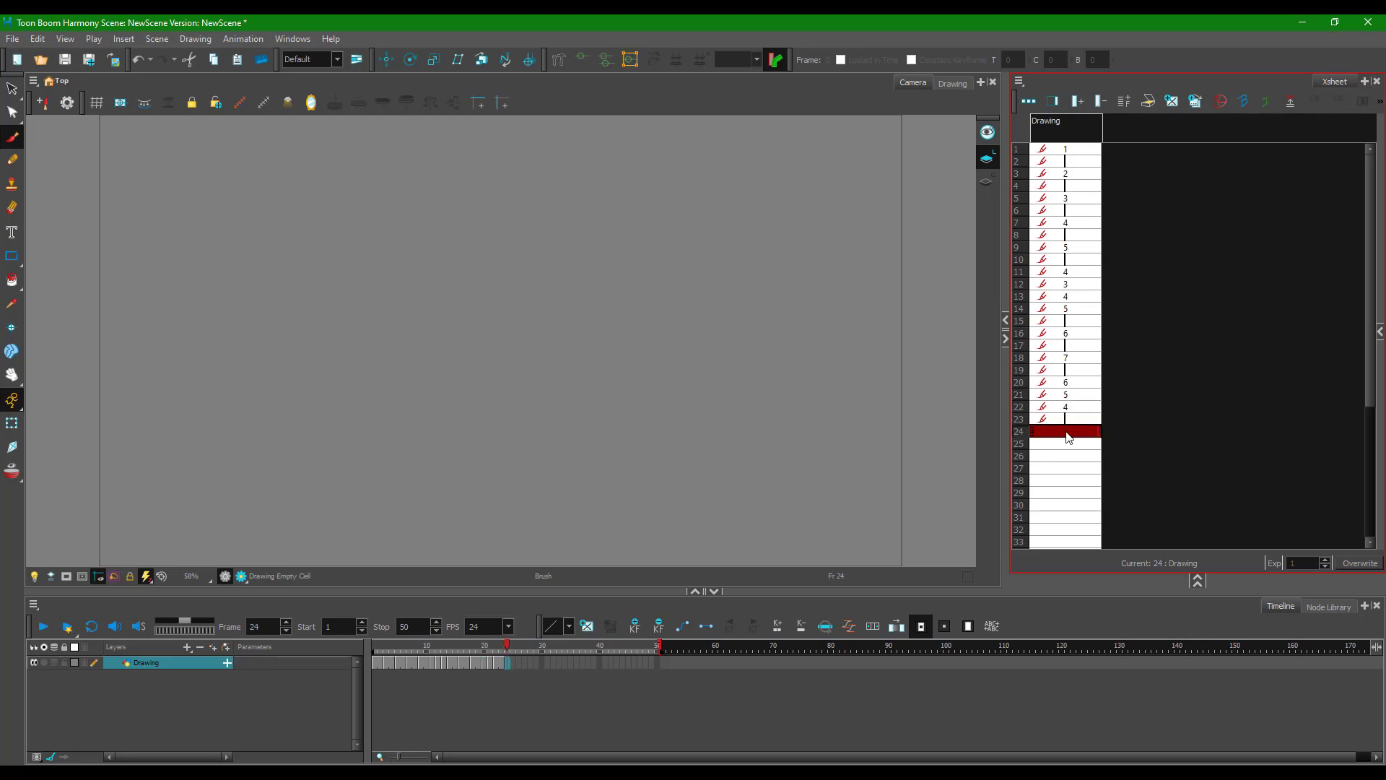
# Step: Complete the reversed sequence by assigning drawings 3, 2 and 1 to frames 23, 24 and 25
pyautogui.click(1069, 421)
pyautogui.doubleClick(1070, 422)
pyautogui.write('3')
pyautogui.press('Return')
pyautogui.write('2')
pyautogui.press('Return')
pyautogui.write('1')
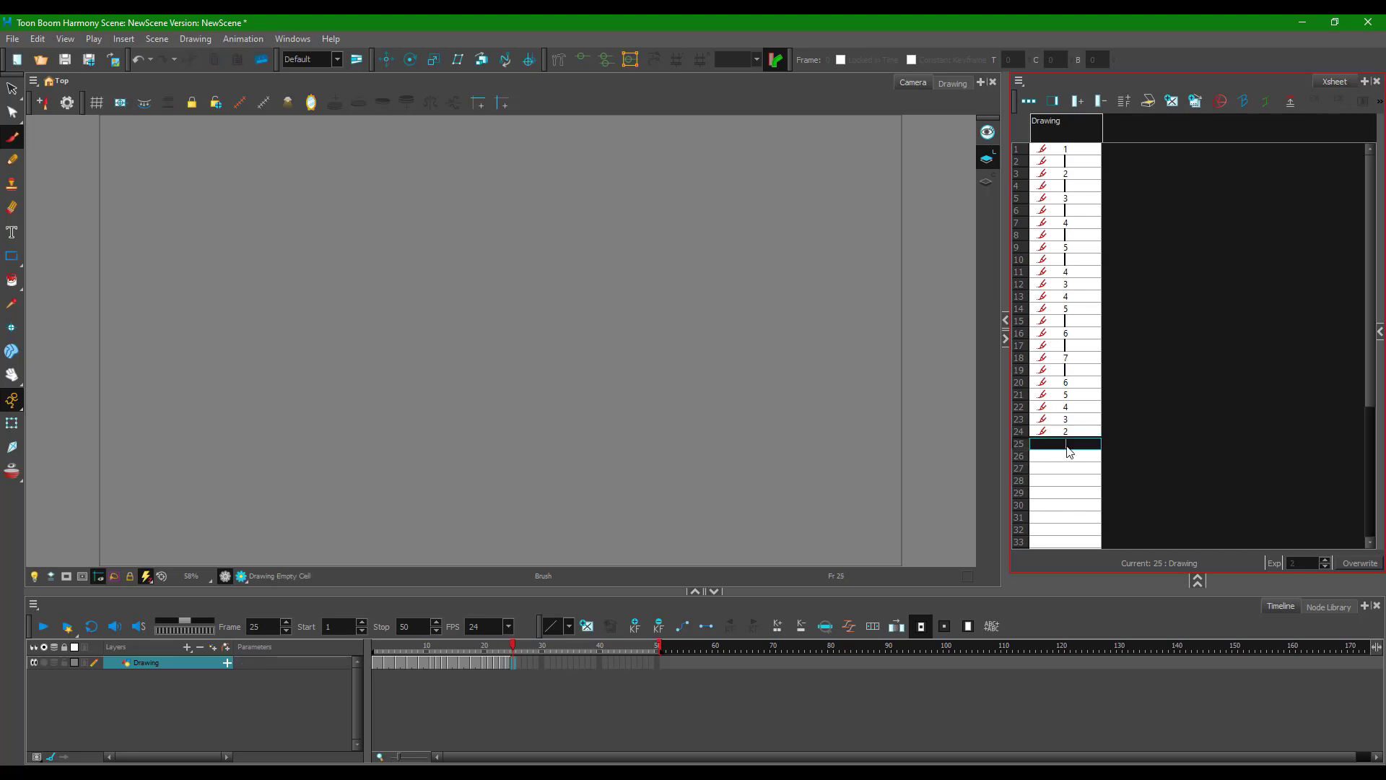
pyautogui.click(1078, 466)
# Step: Extend the exposure of drawings 6, 5, 4, 3 and 2 in the reversed sequence from frame 20 to two frames each
pyautogui.click(1075, 384)
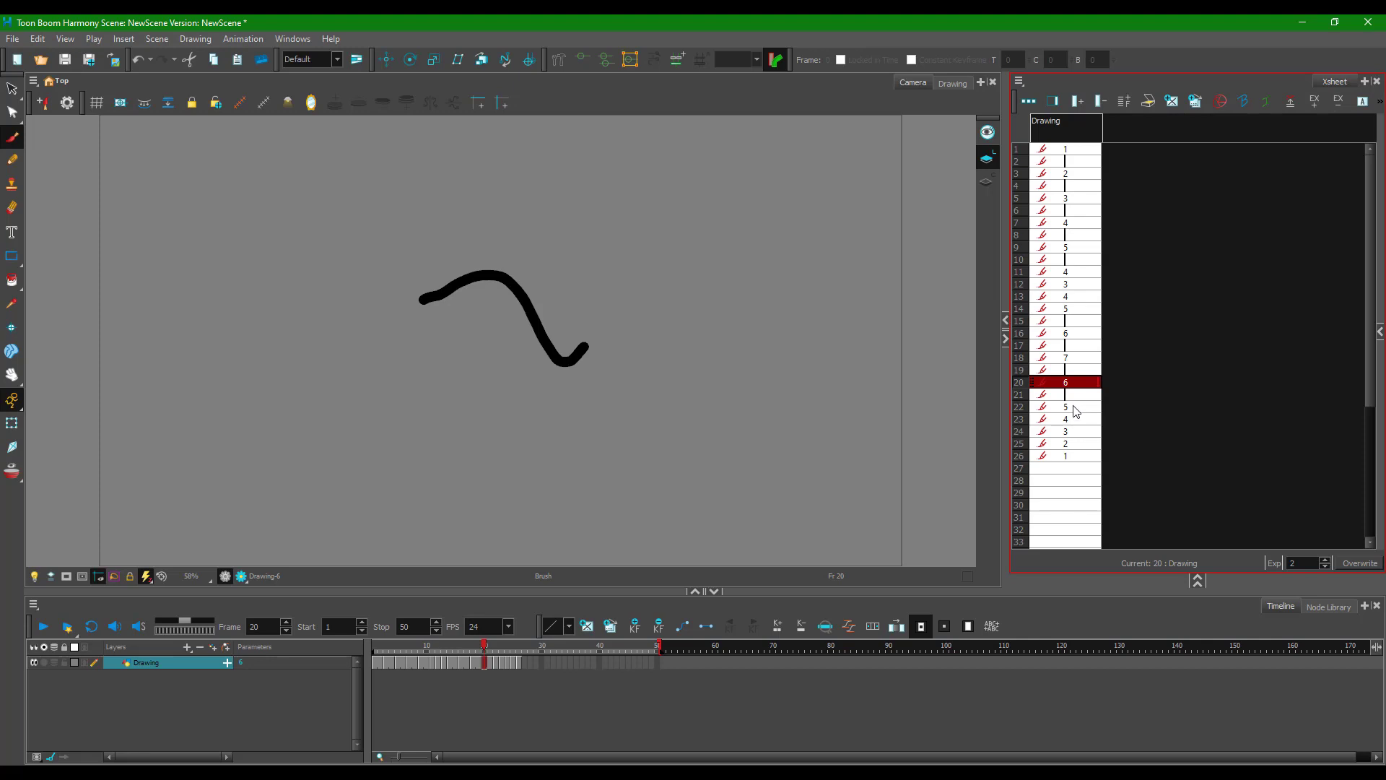
pyautogui.click(1076, 407)
pyautogui.press('+')
pyautogui.click(1074, 432)
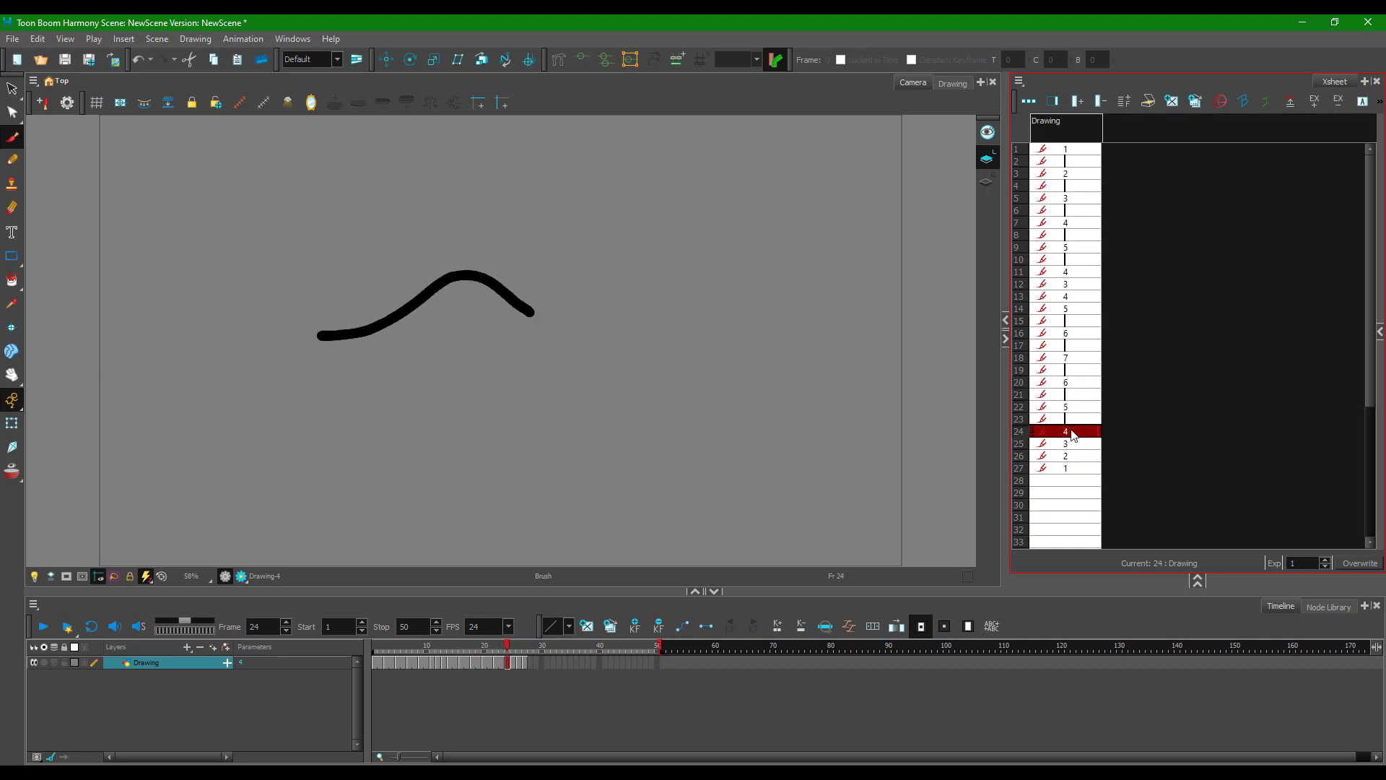
pyautogui.click(1072, 459)
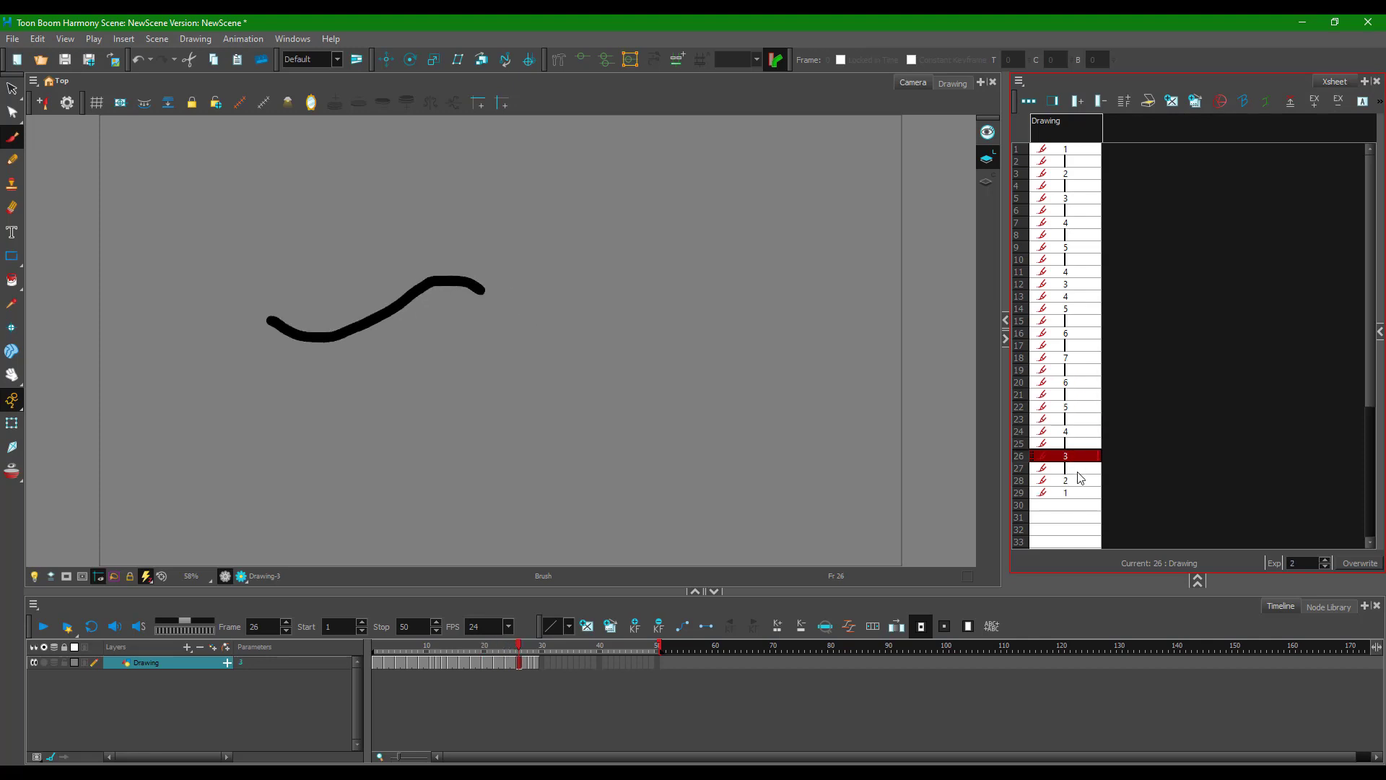
pyautogui.click(1079, 481)
pyautogui.press('+')
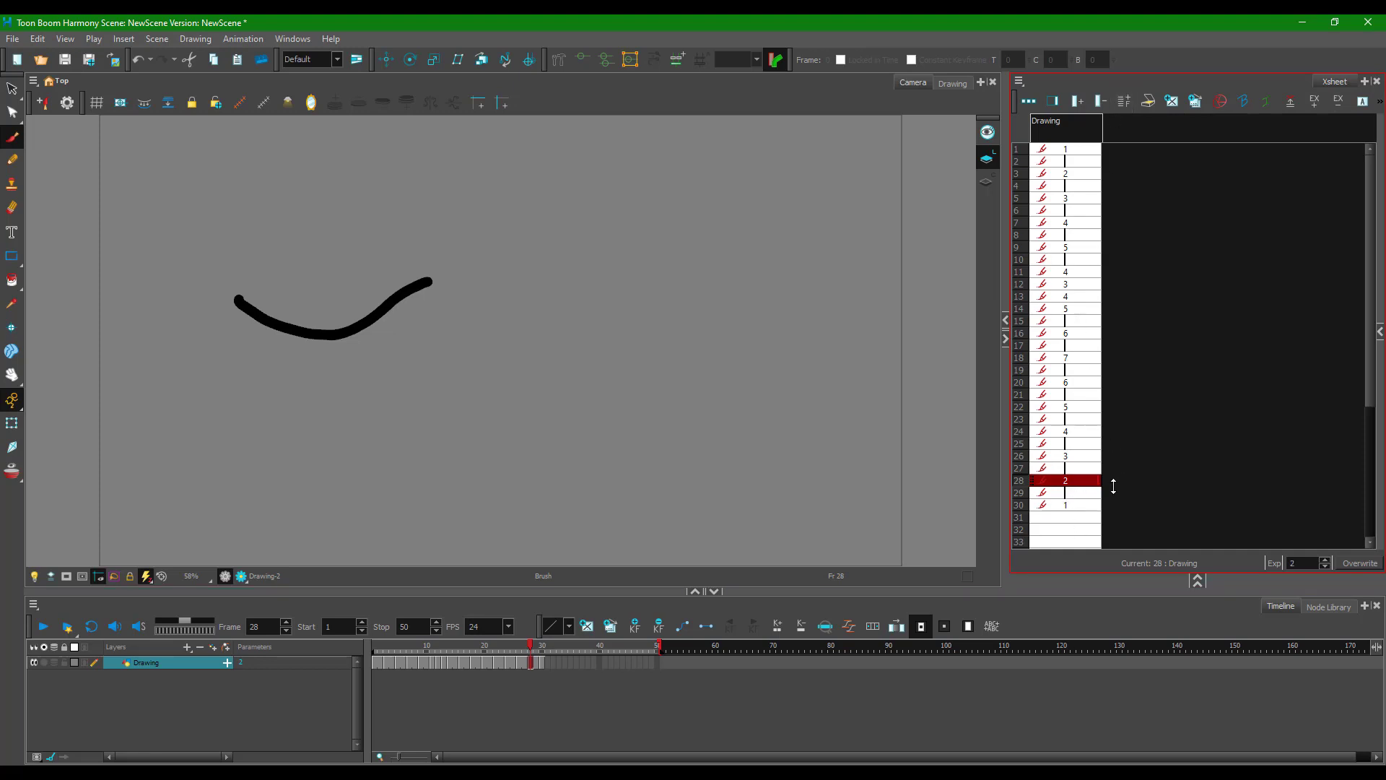
# Step: Extend the exposure of drawing 3 at frame 26 by two frames, to four frames
pyautogui.click(1075, 470)
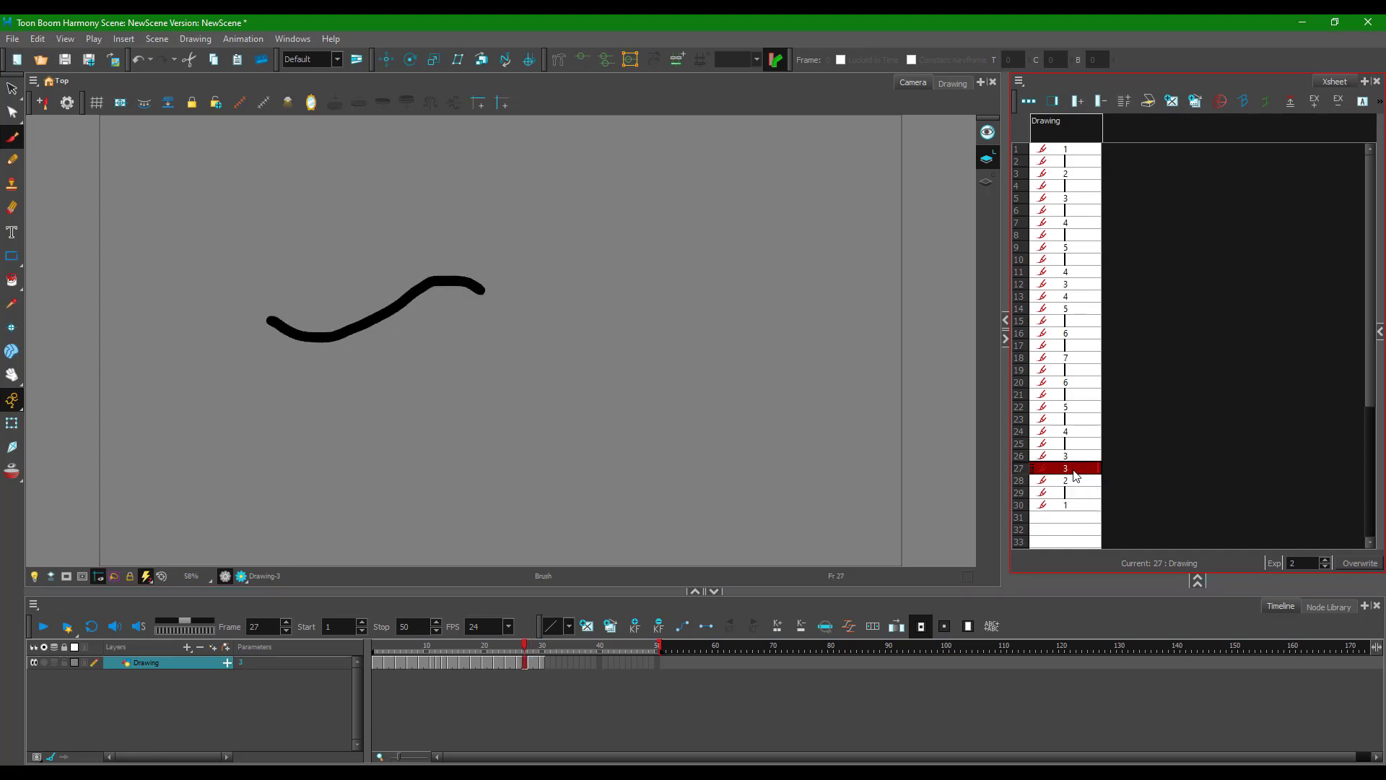
pyautogui.press('+')
pyautogui.press('+')
pyautogui.click(1080, 483)
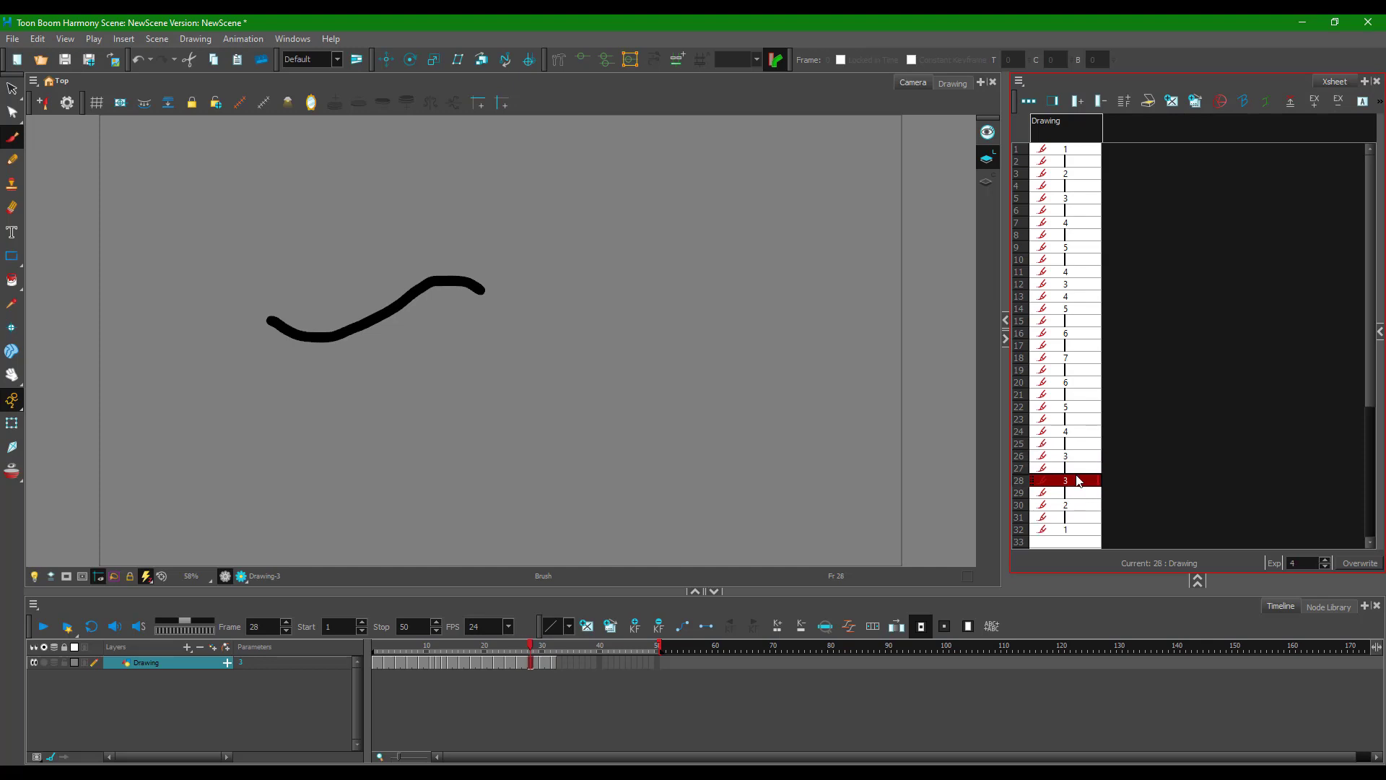
# Step: Assign drawing 4 to frame 27 and drawing 3 to frame 28 in the Xsheet
pyautogui.click(1075, 474)
pyautogui.write('4')
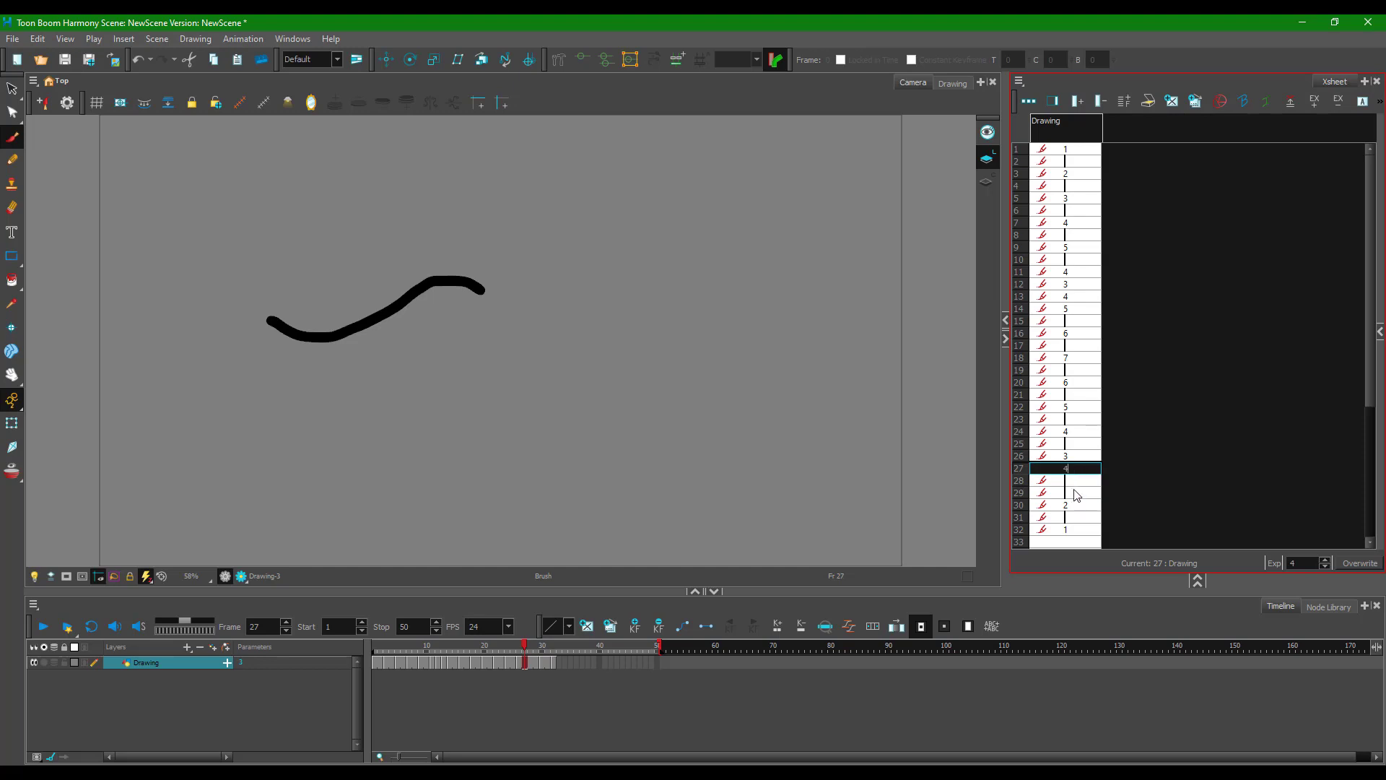
pyautogui.press('Return')
pyautogui.write('3')
pyautogui.press('Return')
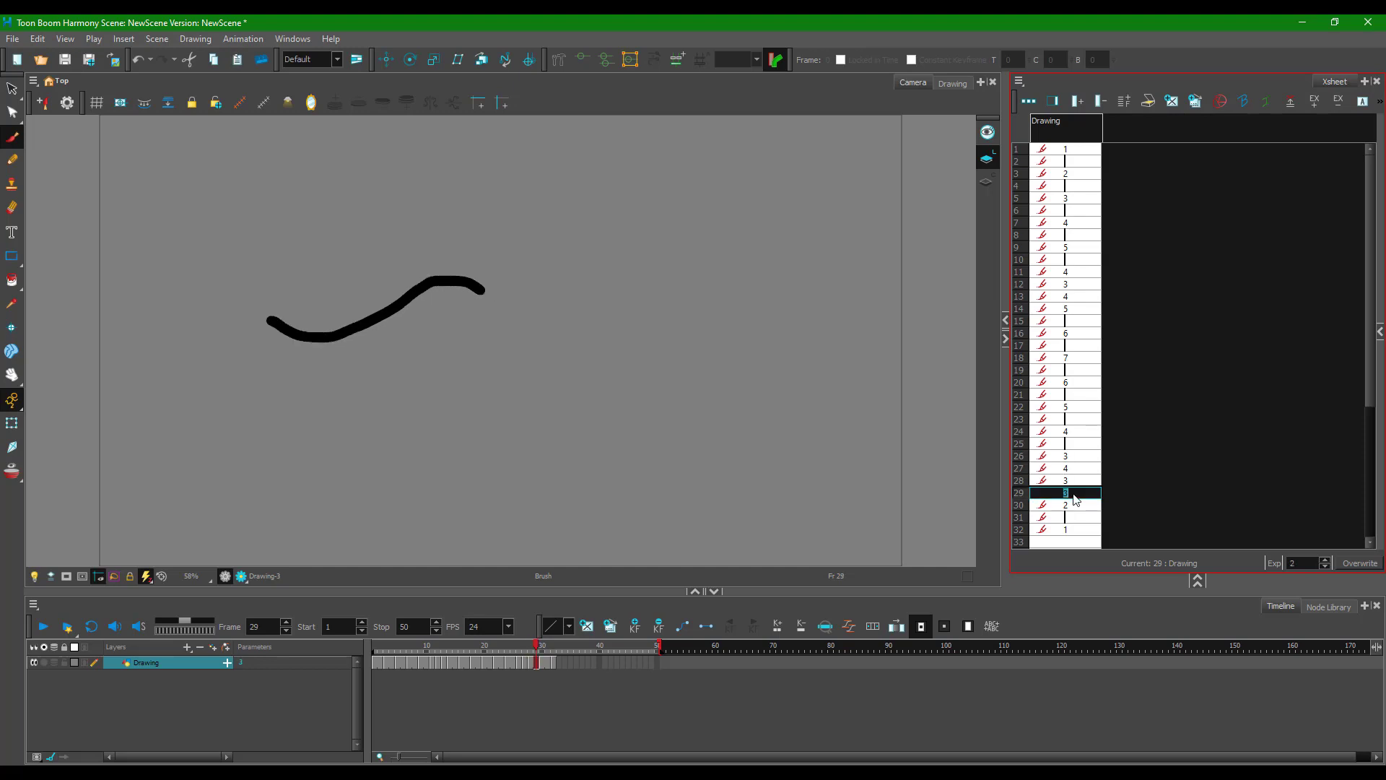
pyautogui.click(1114, 474)
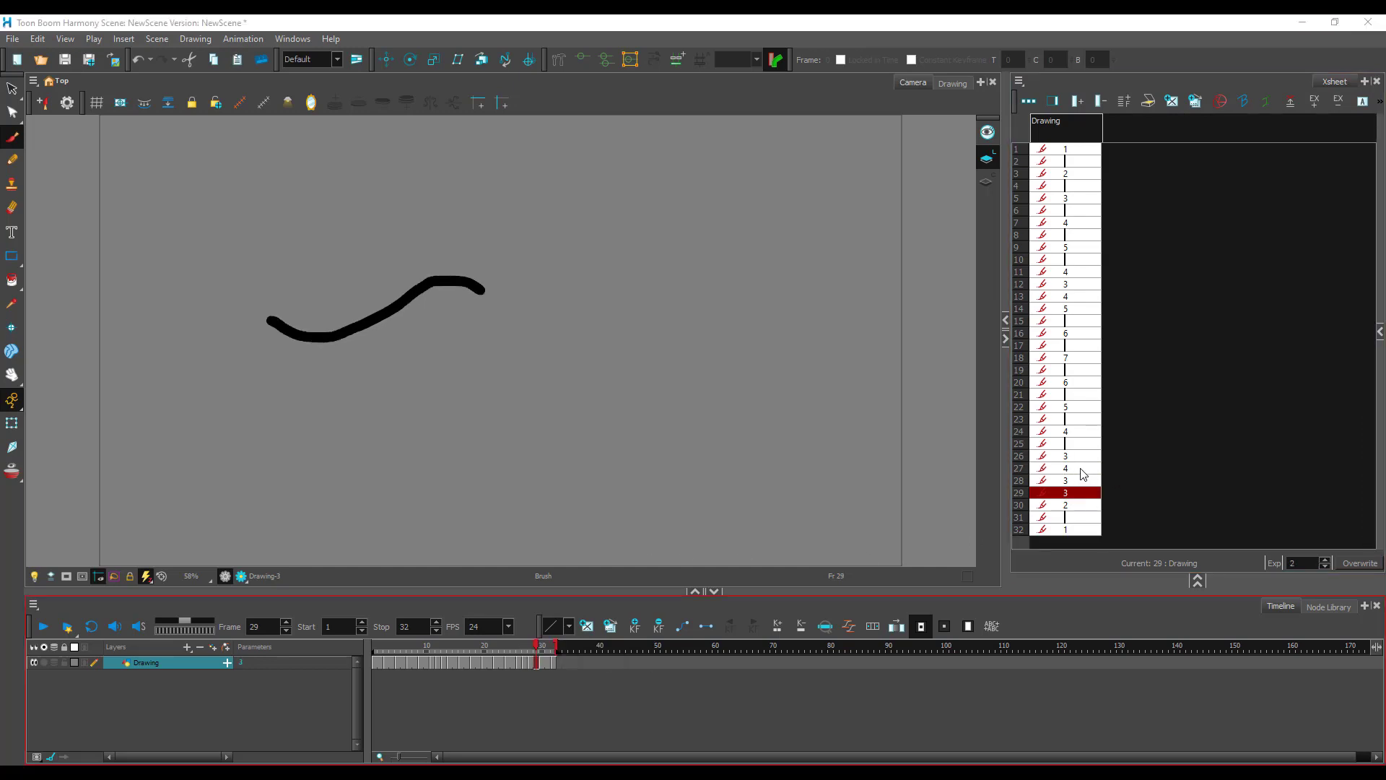
# Step: Cycle the drawing substitution at frame 27 backward and forward, ending on drawing 7
pyautogui.click(1072, 471)
pyautogui.click(1073, 478)
pyautogui.click(1073, 471)
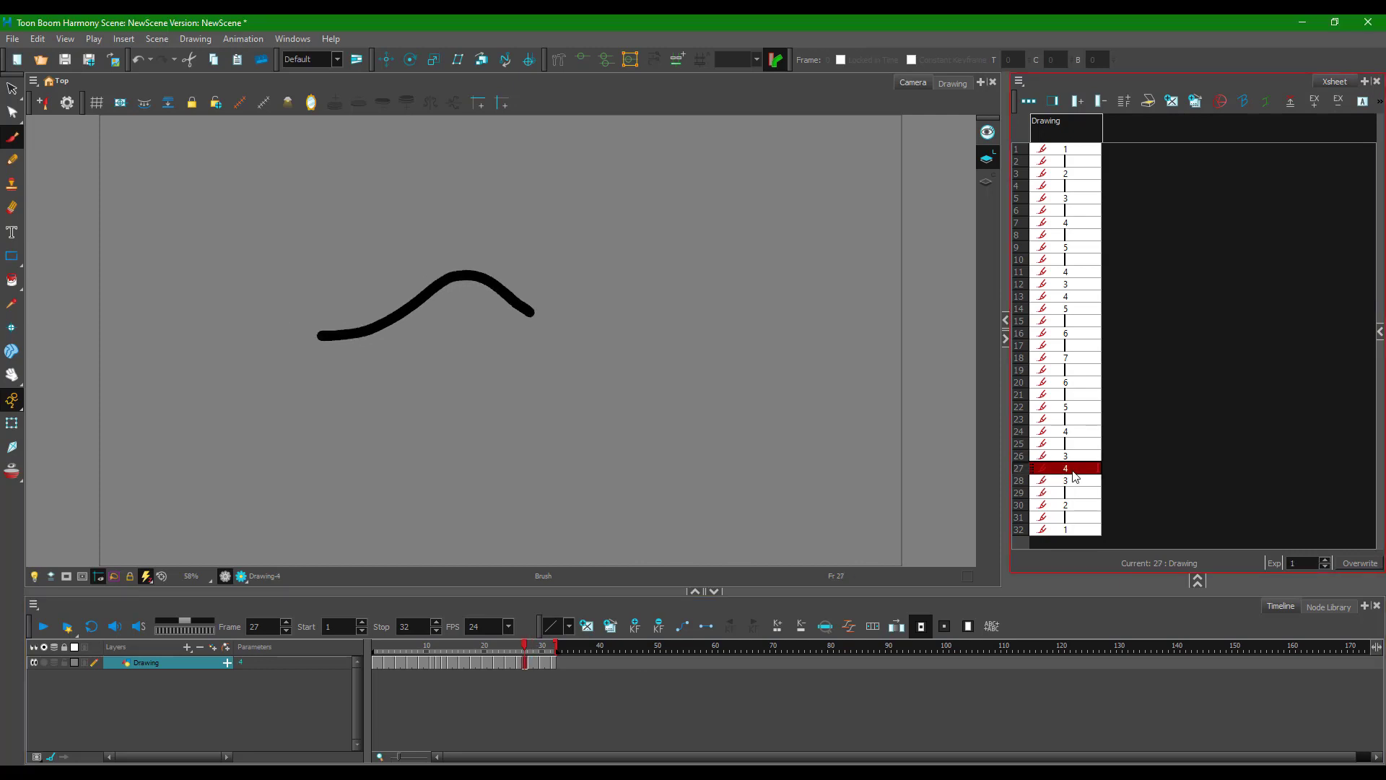
pyautogui.press('[')
pyautogui.press('[')
pyautogui.press('[')
pyautogui.press('[')
pyautogui.press(']')
pyautogui.press(']')
pyautogui.press('=')
pyautogui.press('=')
pyautogui.press('=')
pyautogui.press('=')
pyautogui.press('=')
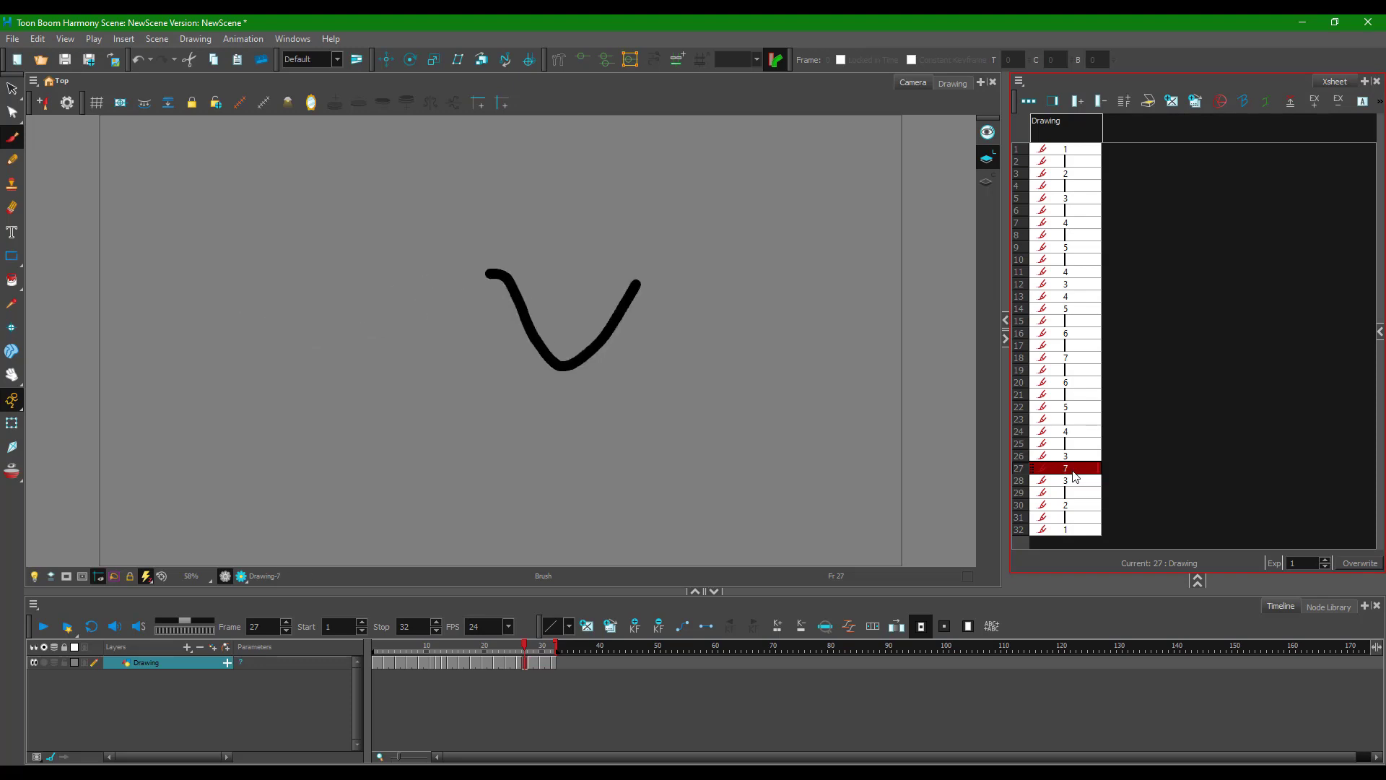
# Step: Cycle the substitution at frame 27 down to drawing 1 and back up to drawing 4
pyautogui.press('-')
pyautogui.press('-')
pyautogui.press('-')
pyautogui.press('-')
pyautogui.press('-')
pyautogui.press('-')
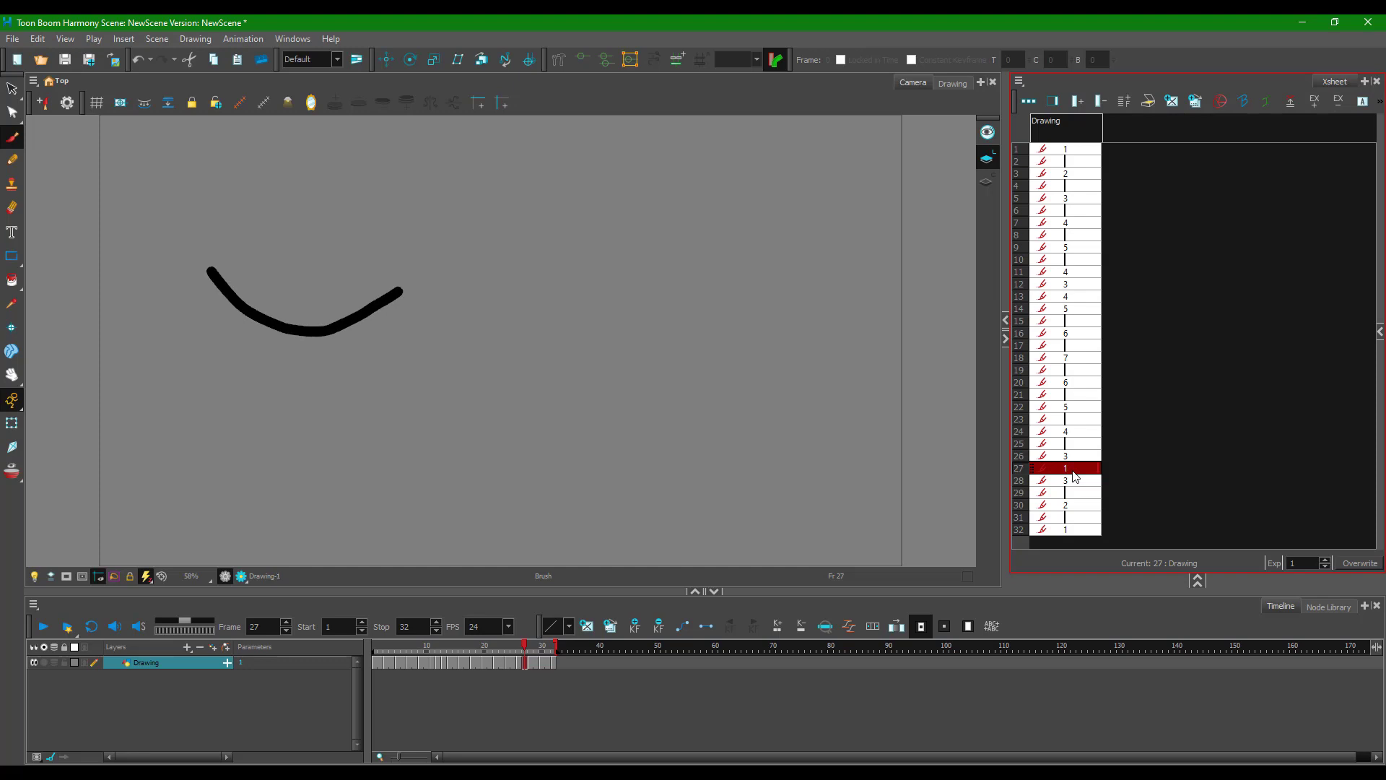
pyautogui.press('=')
pyautogui.press('=')
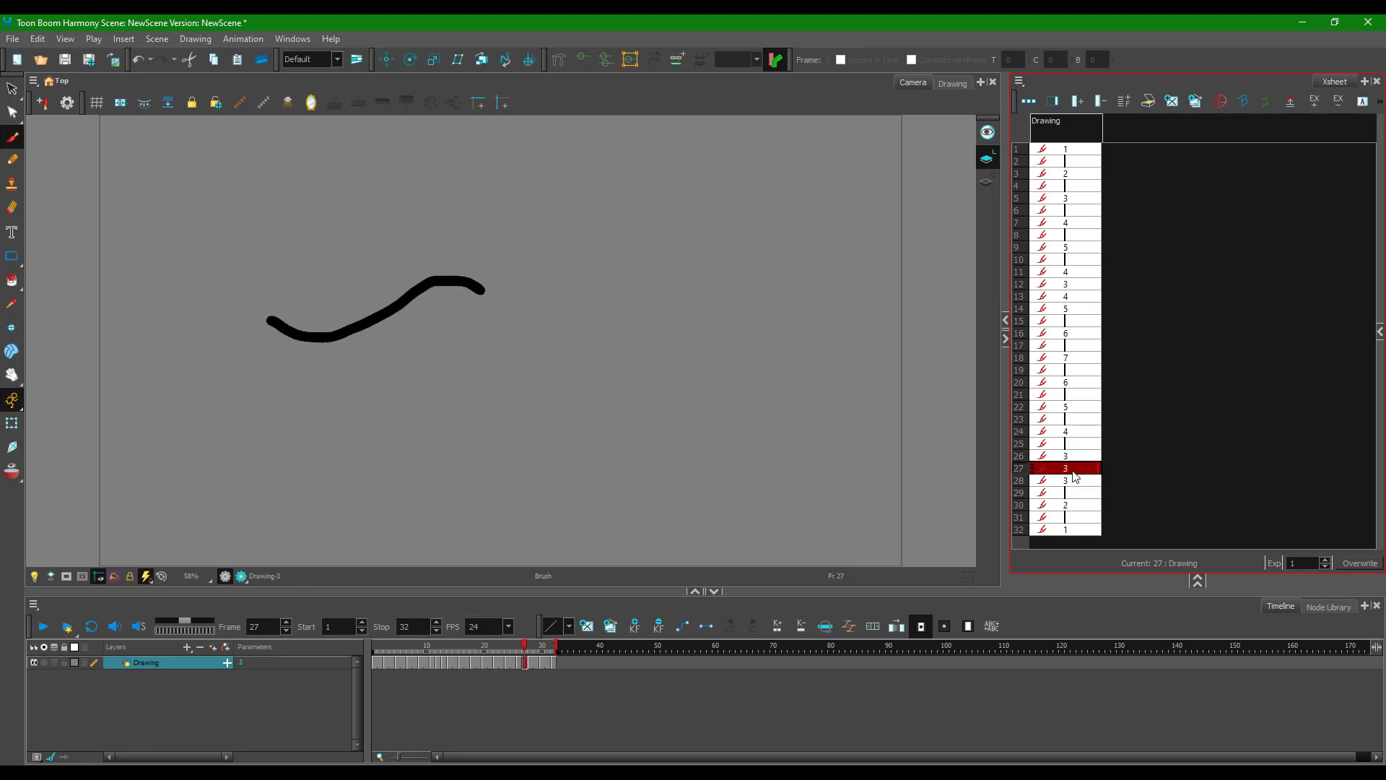
pyautogui.press('=')
# Step: Shorten the scene so that it ends at frame 32, with the last exposed drawing
pyautogui.moveTo(426, 641); pyautogui.dragTo(154, 636)
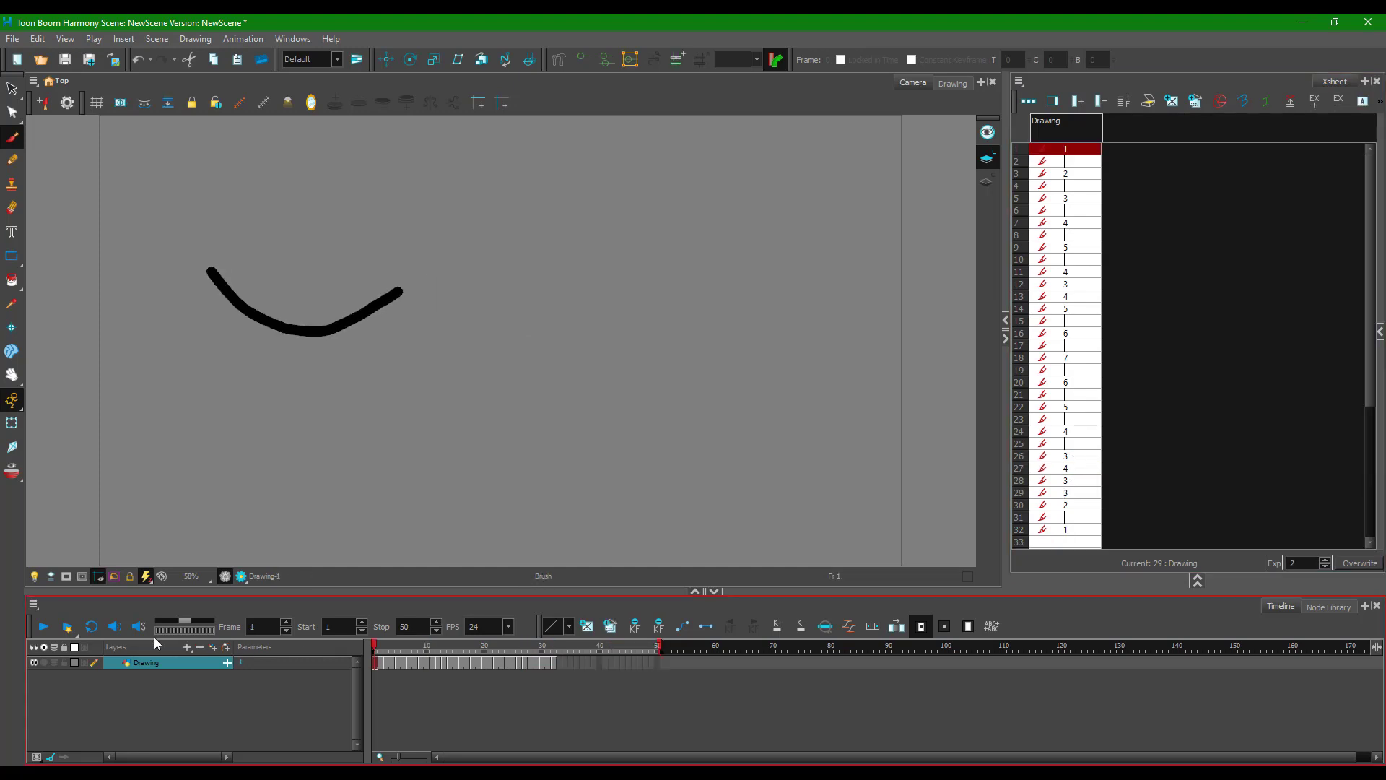
pyautogui.click(60, 621)
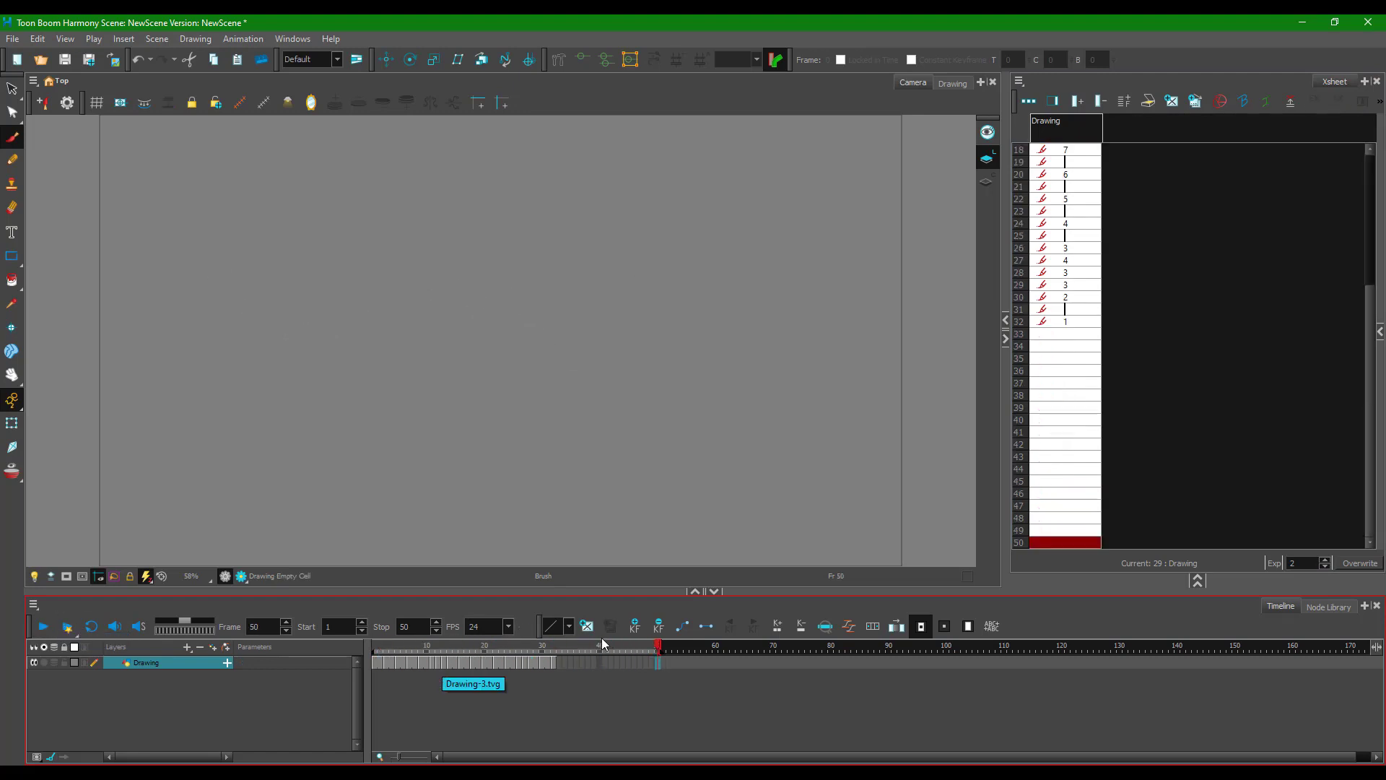
pyautogui.click(647, 649)
# Step: Return to frame 1, enable looping and play the animation
pyautogui.moveTo(645, 648); pyautogui.dragTo(309, 641)
pyautogui.click(91, 626)
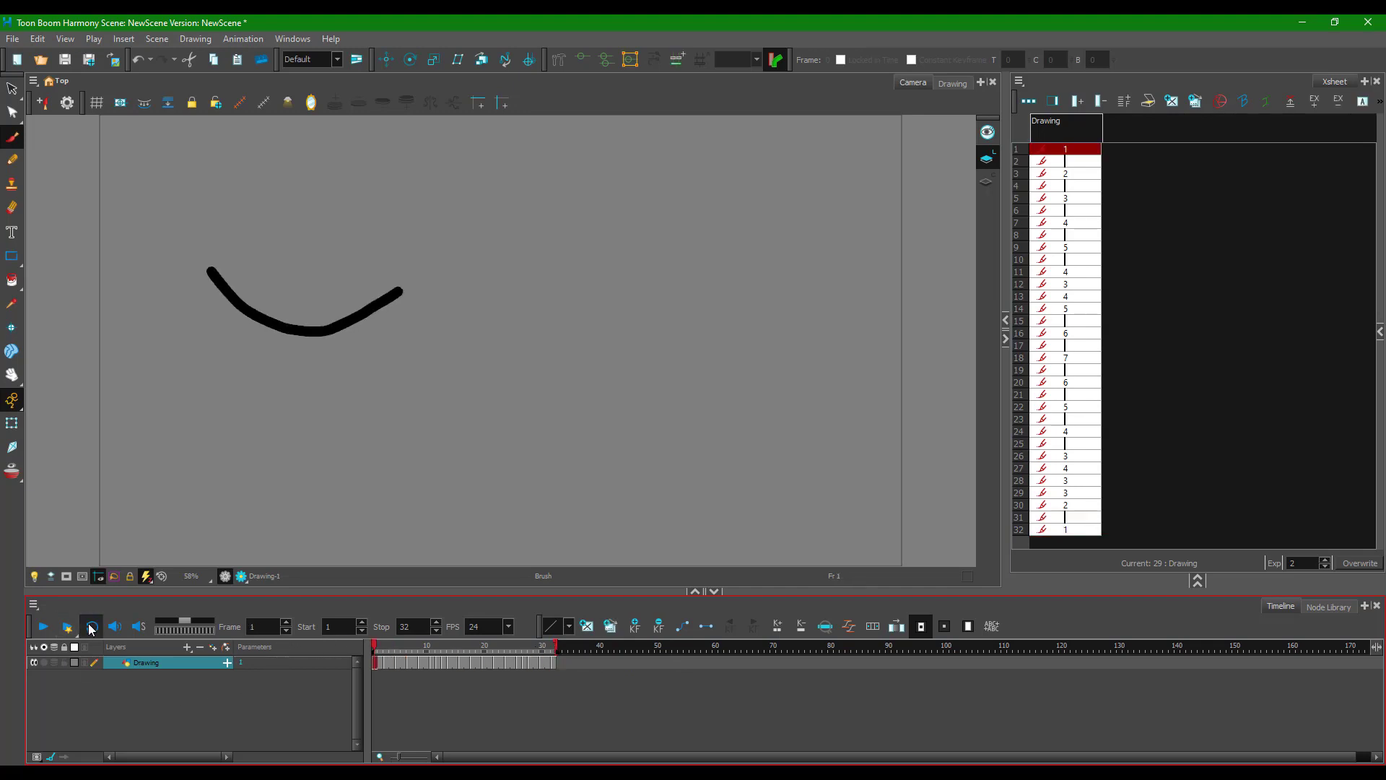
pyautogui.click(44, 626)
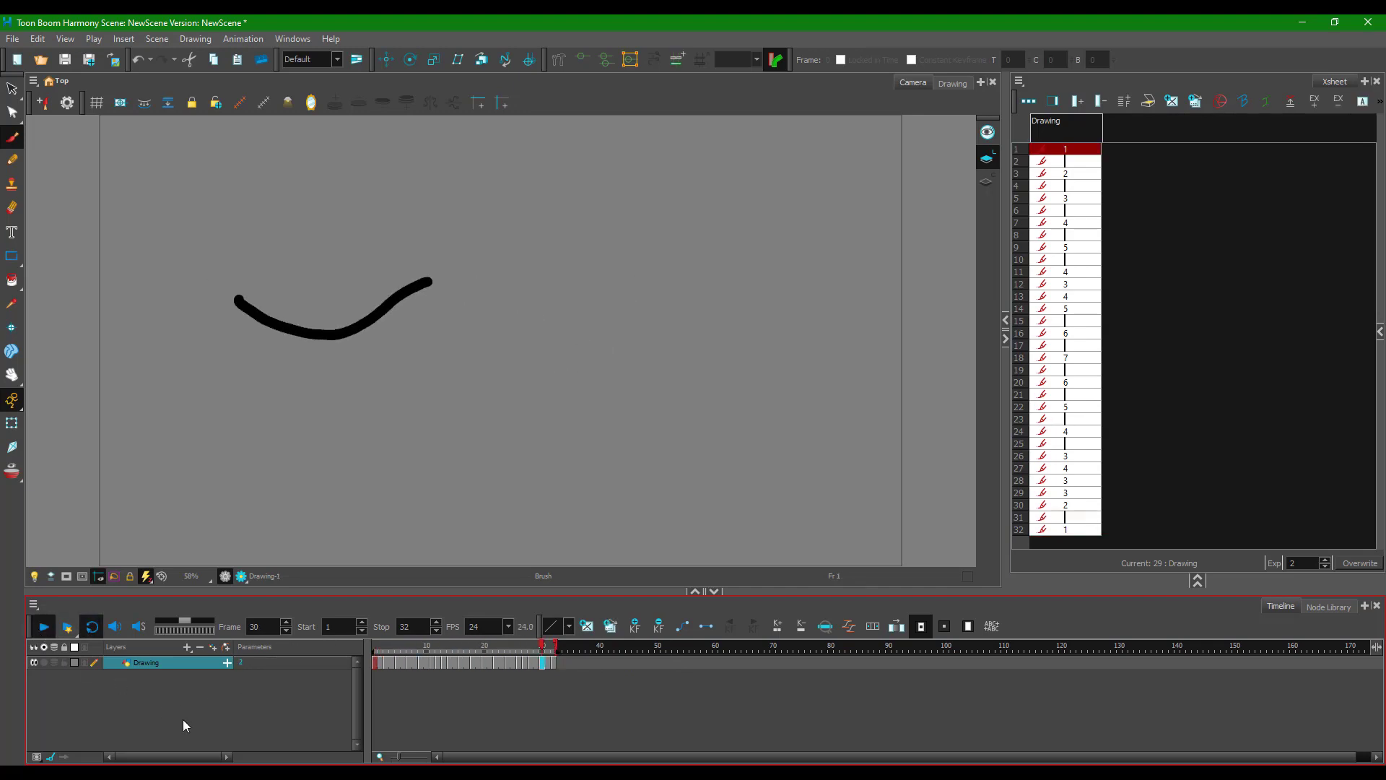